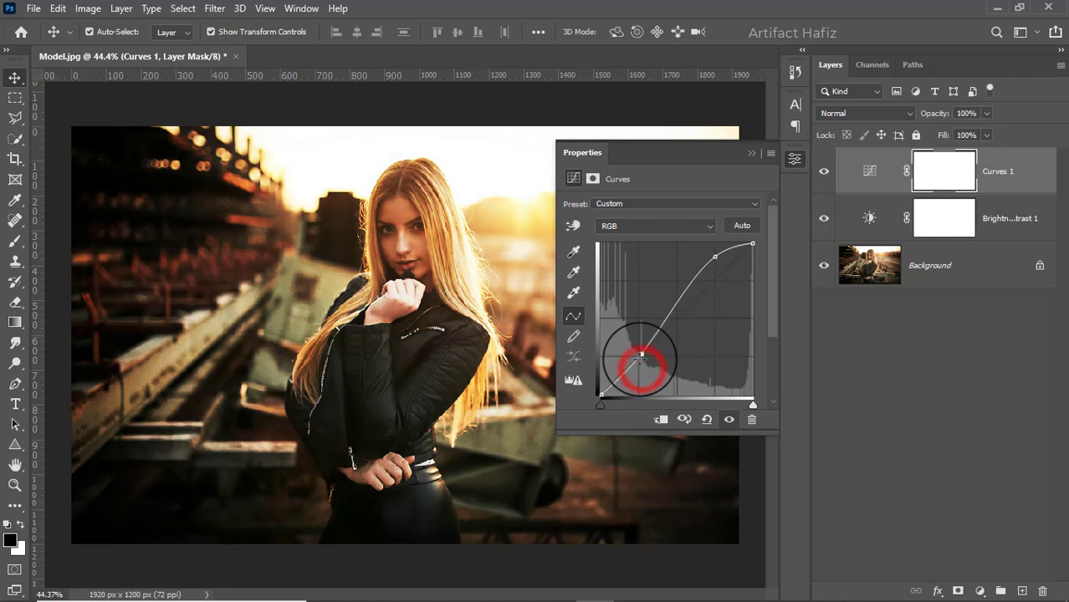
Step: Set the Curves 1 layer's blend mode to Luminosity and compare the image with that layer hidden and shown
left_click(751, 156)
left_click(847, 112)
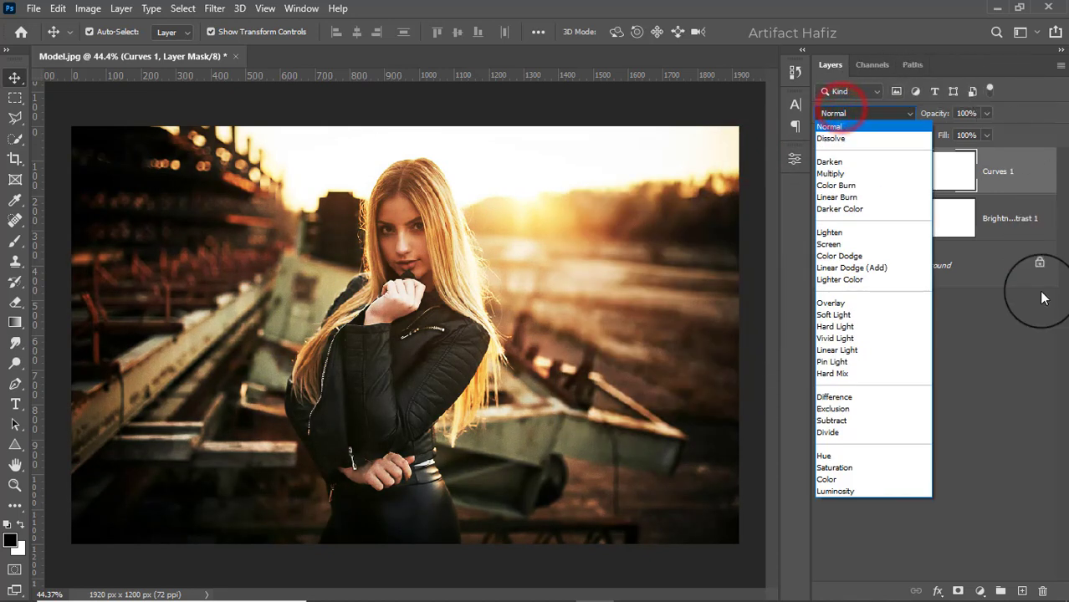
left_click(826, 491)
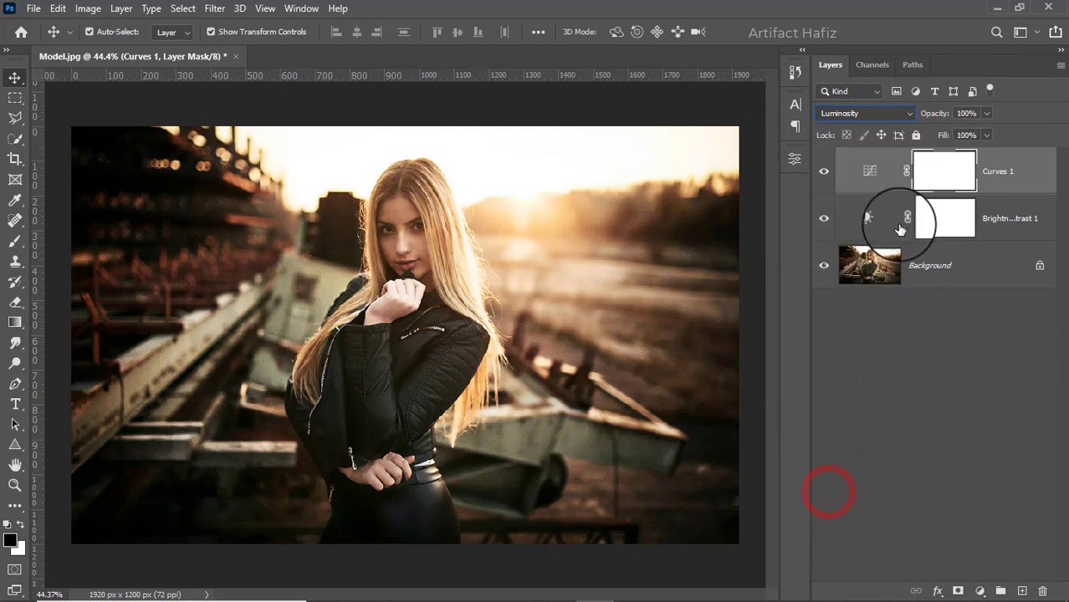
left_click(824, 173)
left_click(824, 173)
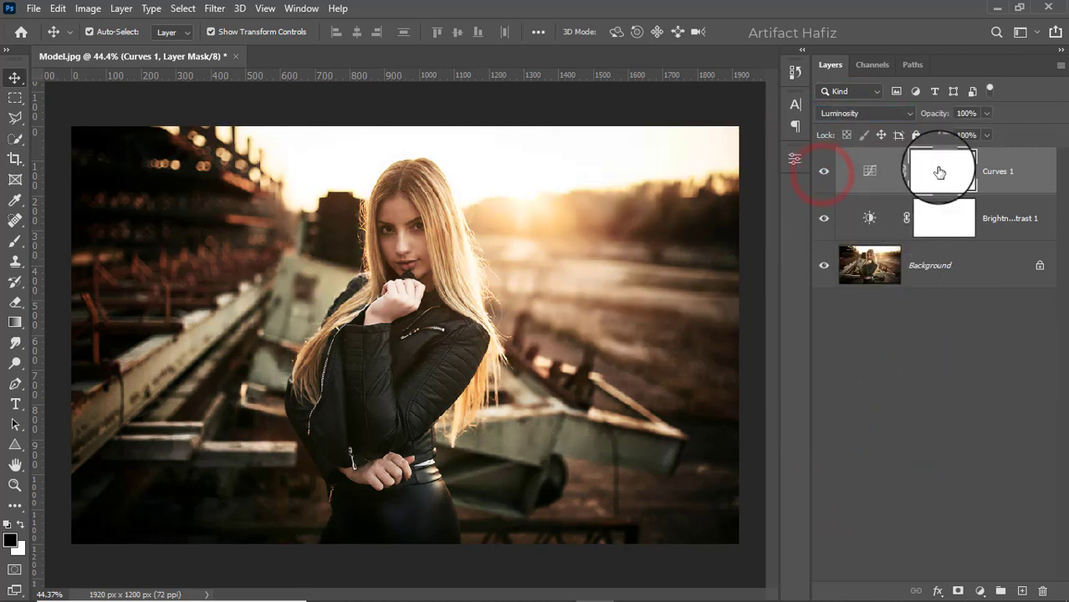
Step: Invert the Curves 1 layer mask to black
left_click(90, 12)
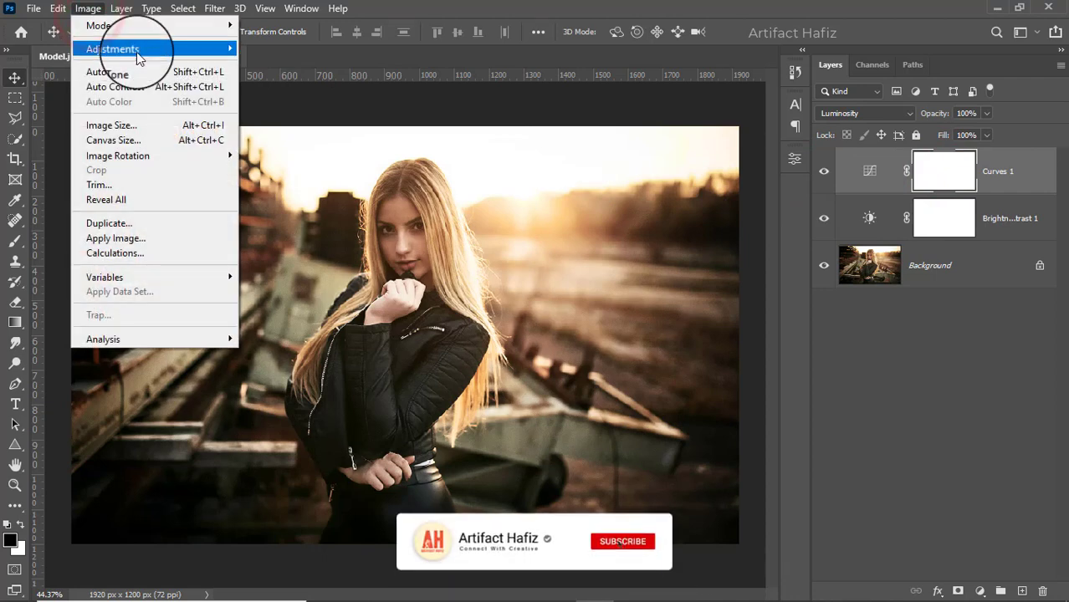
mouse_move(224, 51)
left_click(286, 230)
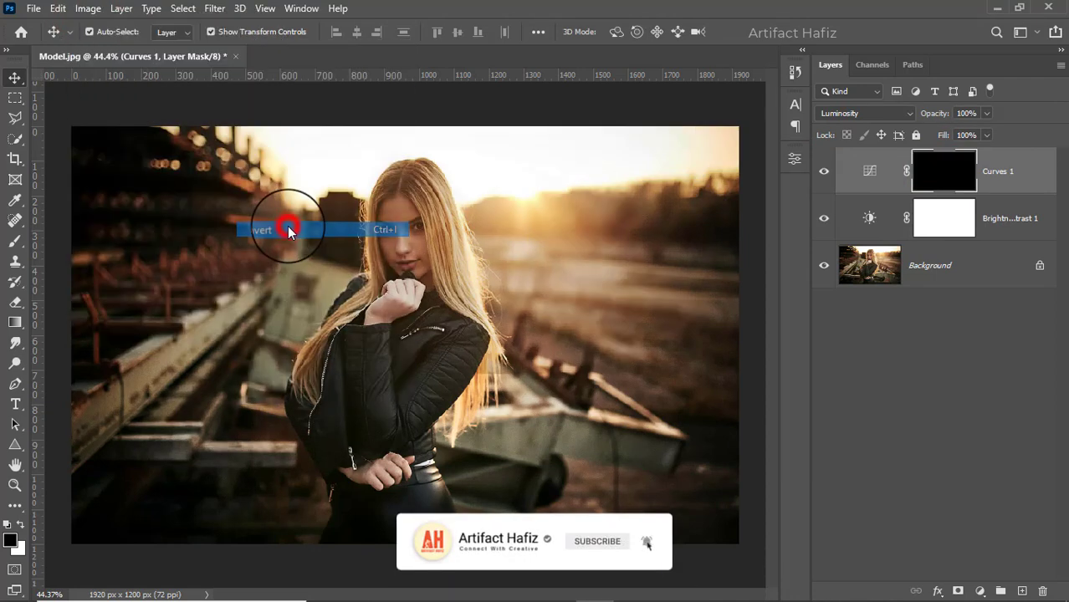
Step: Set up a Soft Round brush at 202 px with 0% hardness and 100% opacity
left_click(15, 244)
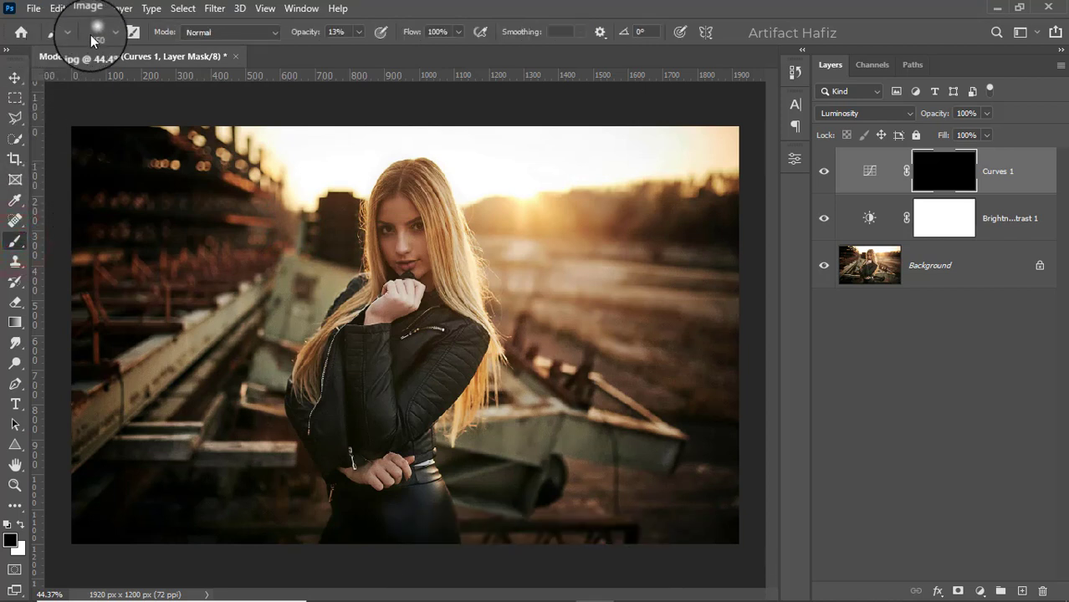
left_click(118, 36)
left_click(94, 237)
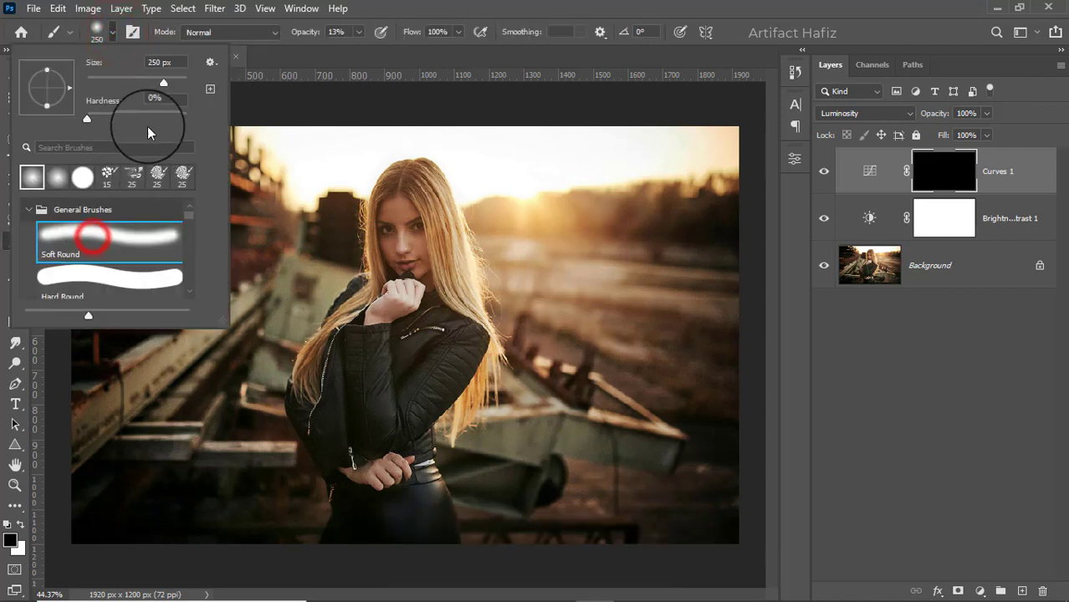
left_click(170, 83)
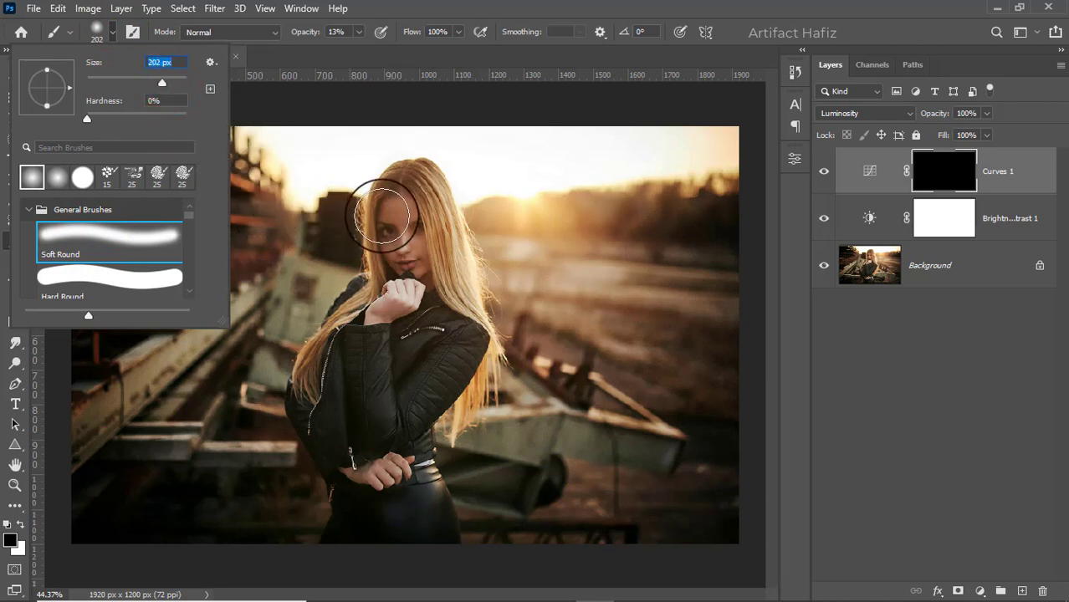
left_click(358, 31)
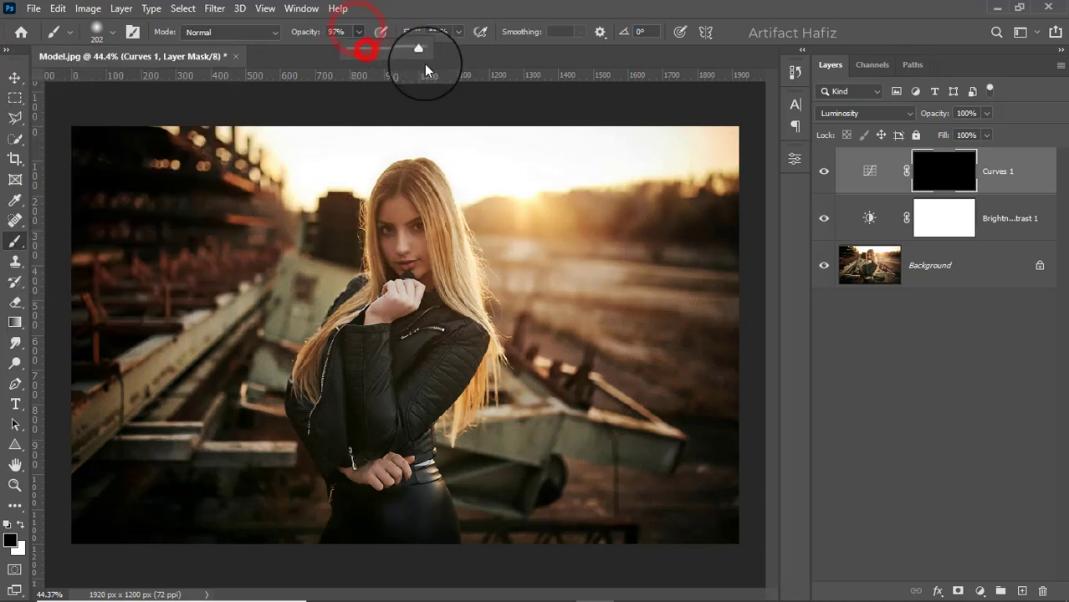
Step: Paint white over the model's face on the Curves 1 mask and compare the layer hidden and shown
left_click(22, 525)
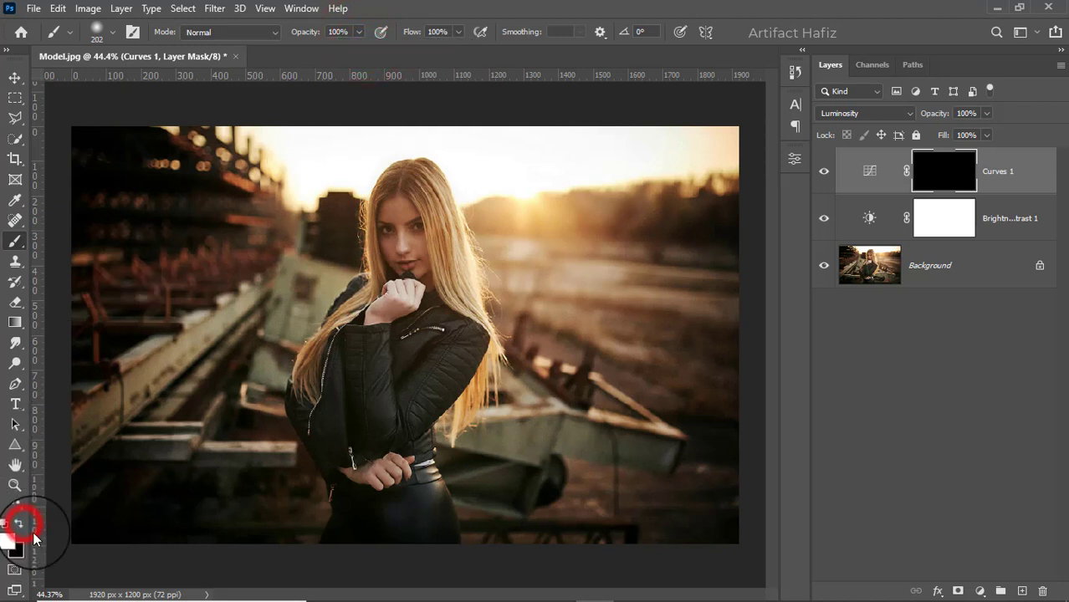
left_click(399, 216)
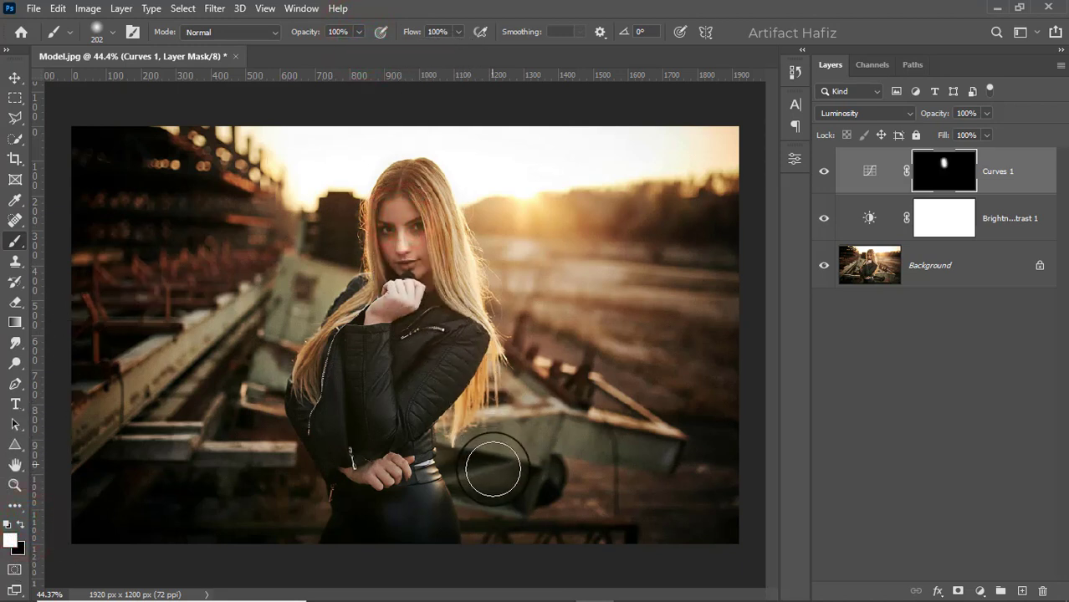
left_click(823, 173)
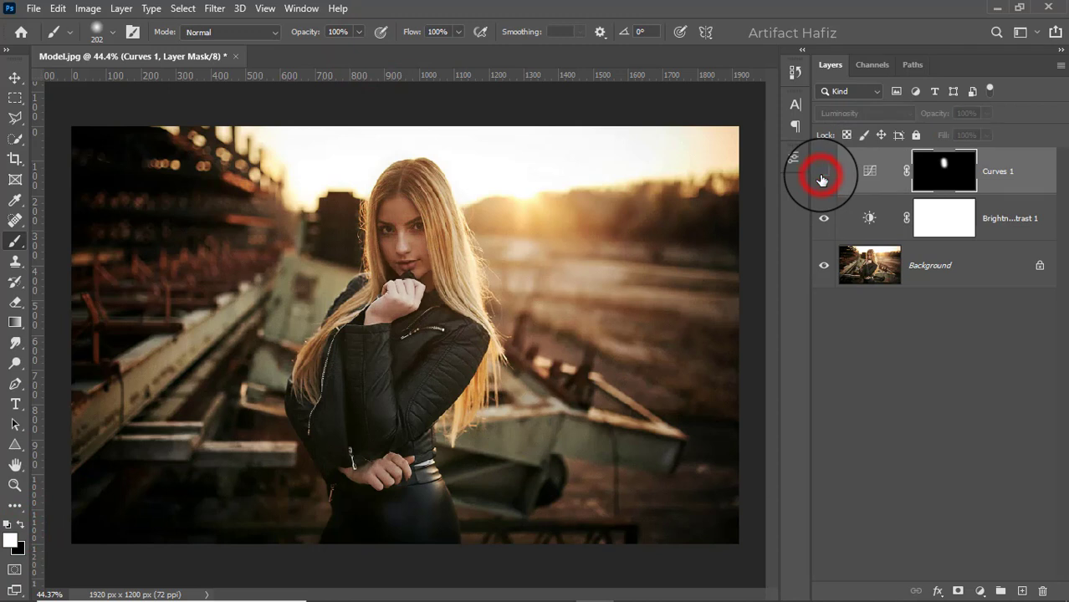
left_click(823, 174)
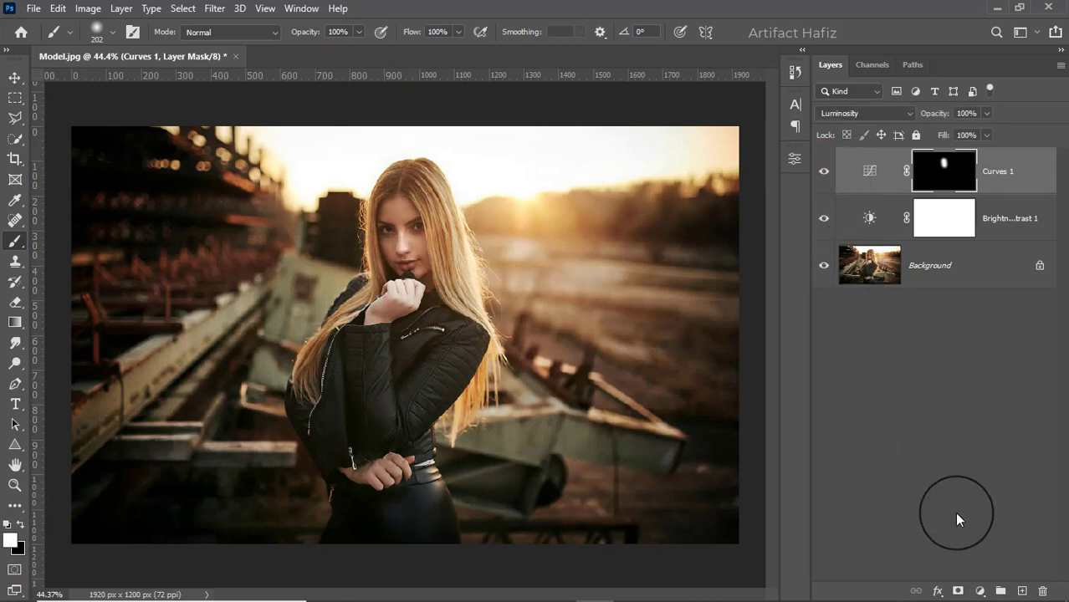
Step: Add a Color Lookup adjustment layer using the Soft_Warming.look 3DLUT and lower its opacity to 55%
left_click(982, 590)
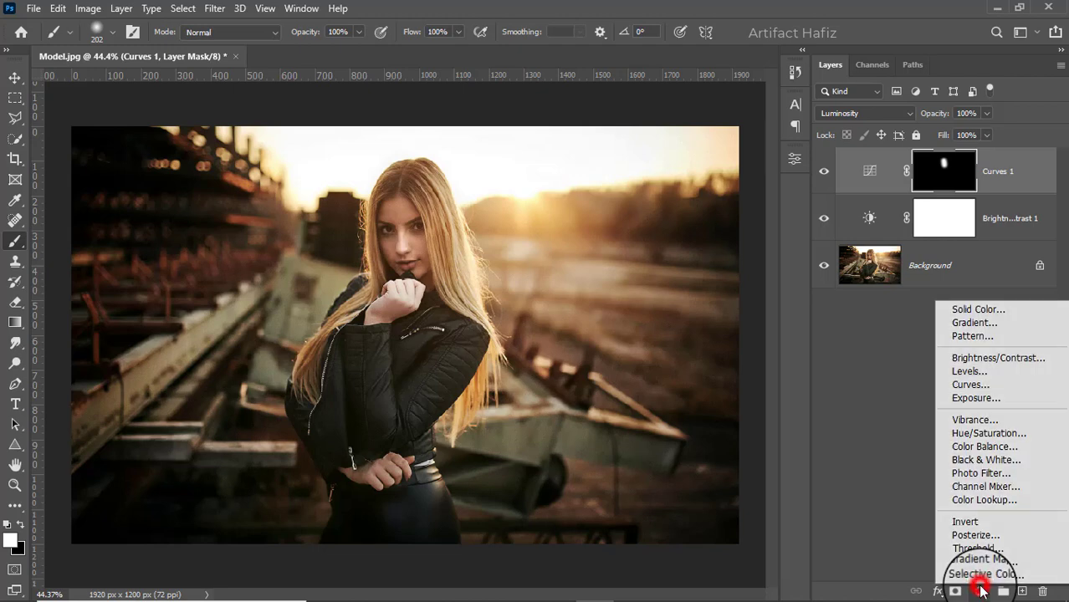
left_click(979, 500)
left_click(678, 202)
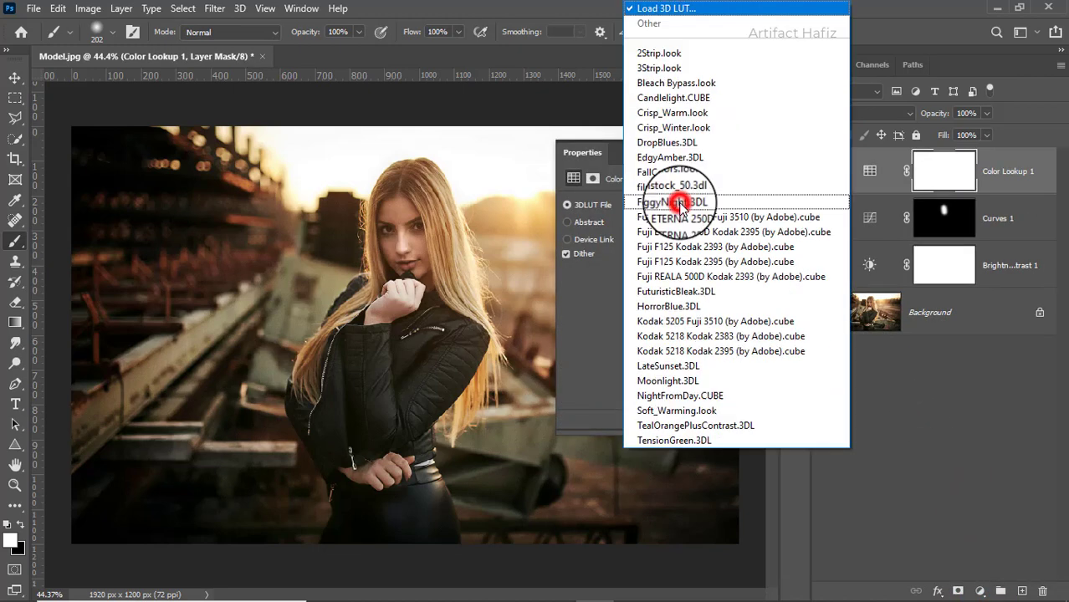
left_click(679, 411)
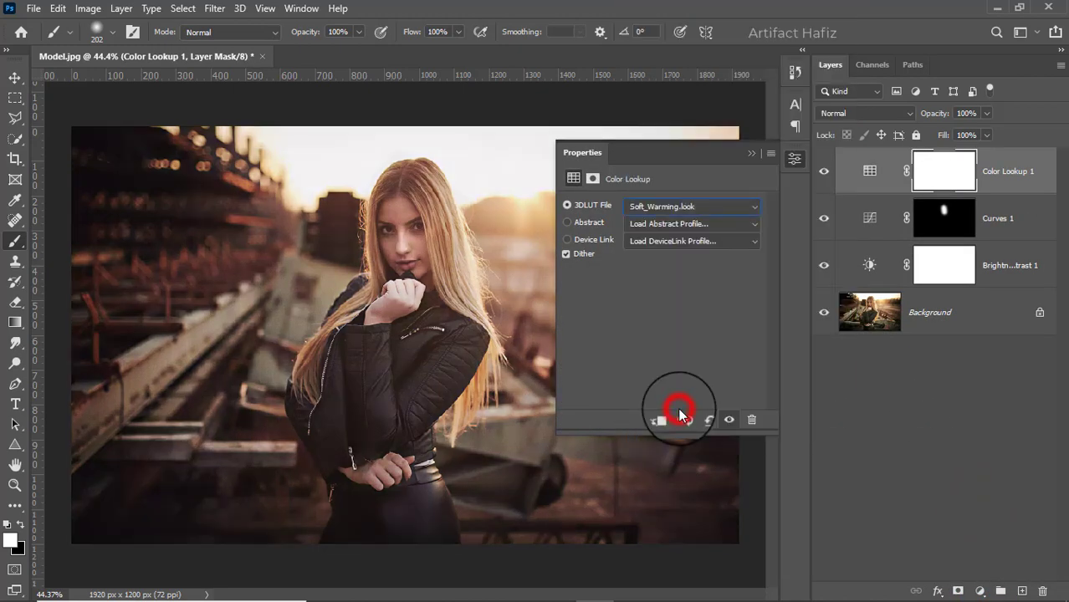
left_click(750, 154)
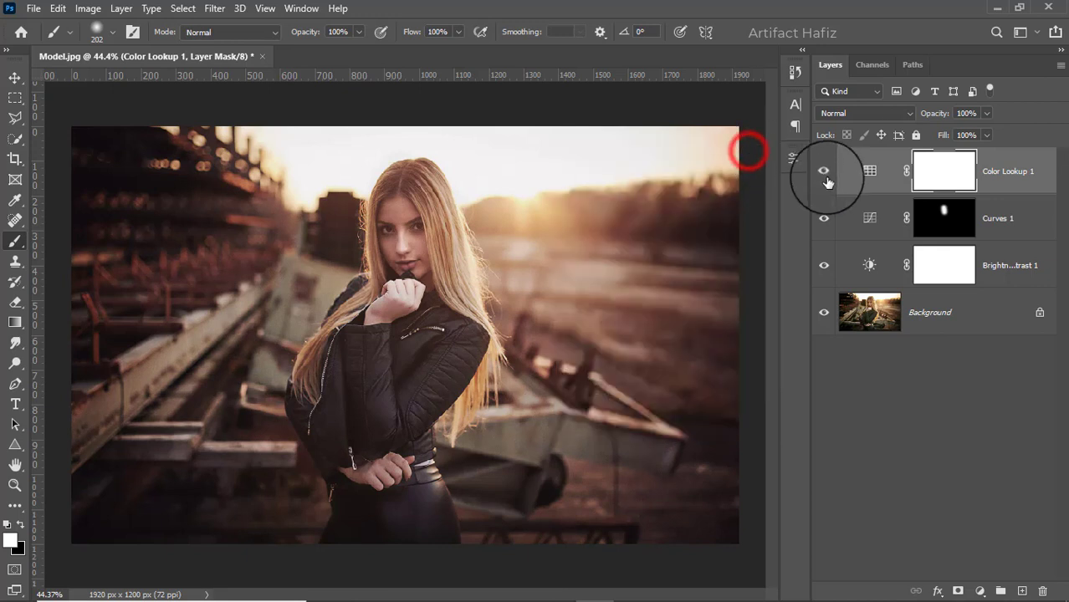
left_click(824, 171)
left_click(824, 172)
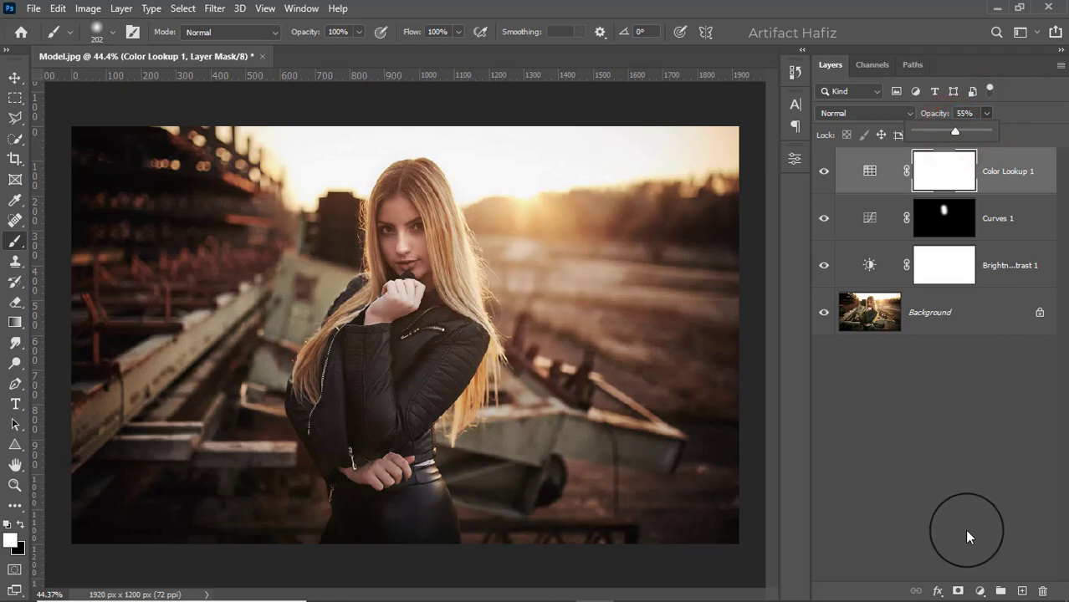
Step: Add a second Color Lookup adjustment layer using the Fuji F125 Kodak 2395 (by Adobe).cube 3DLUT
left_click(977, 588)
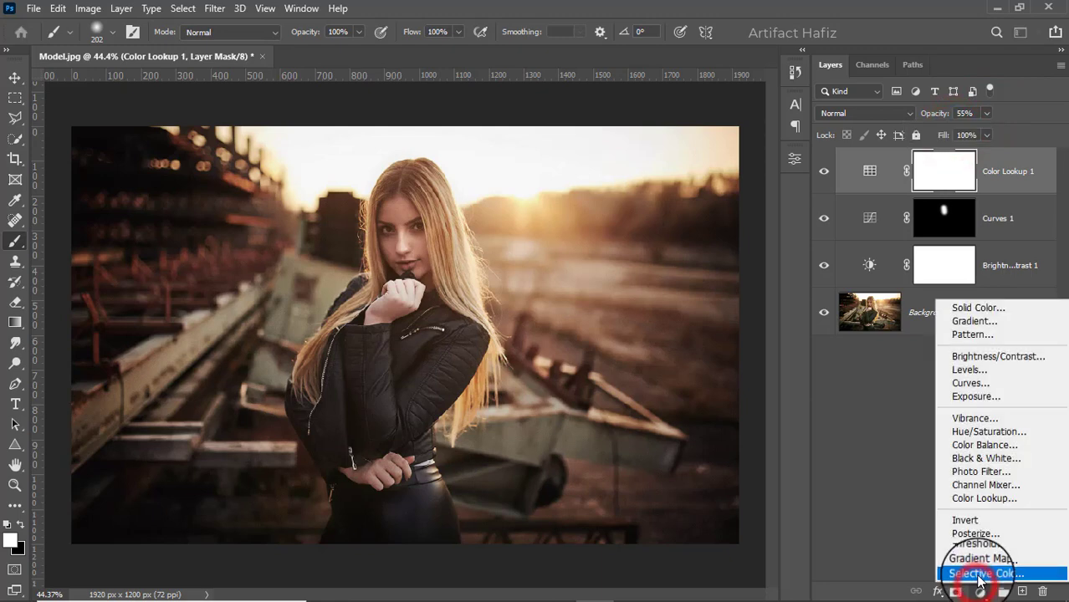
left_click(980, 497)
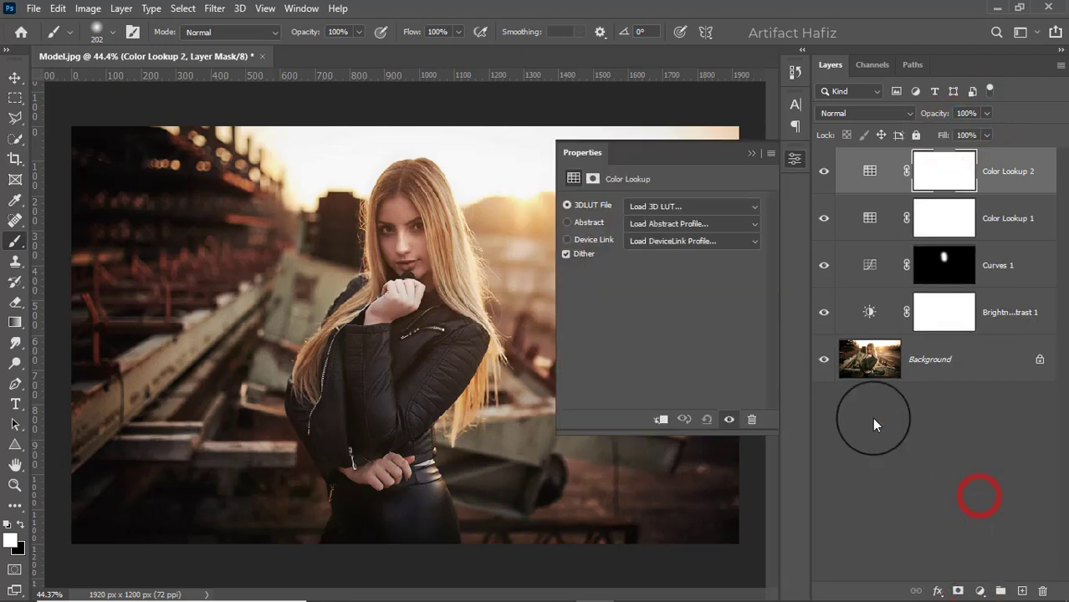
left_click(657, 205)
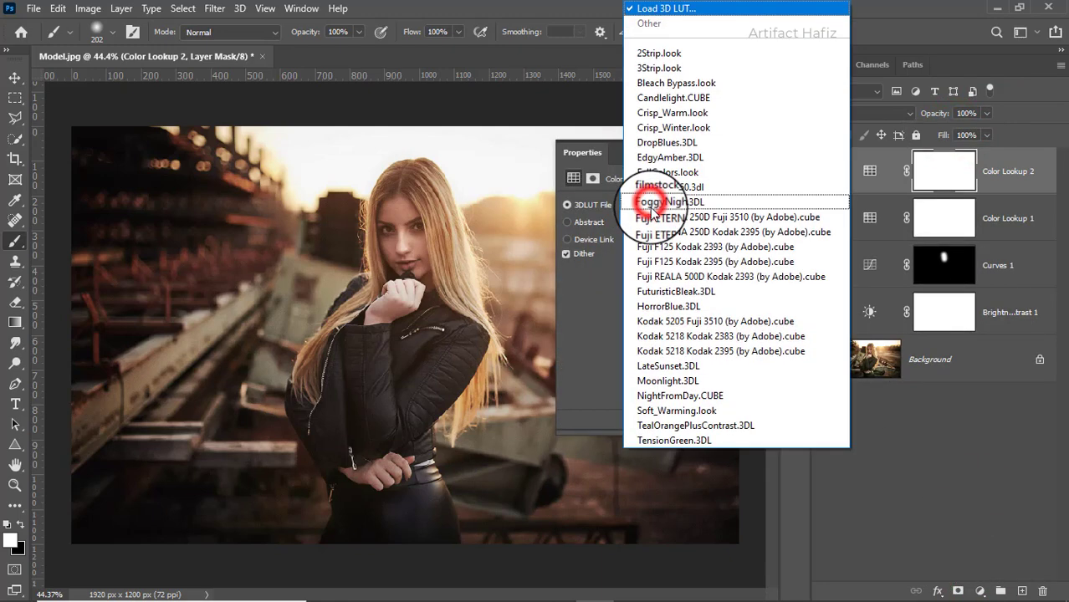
left_click(669, 262)
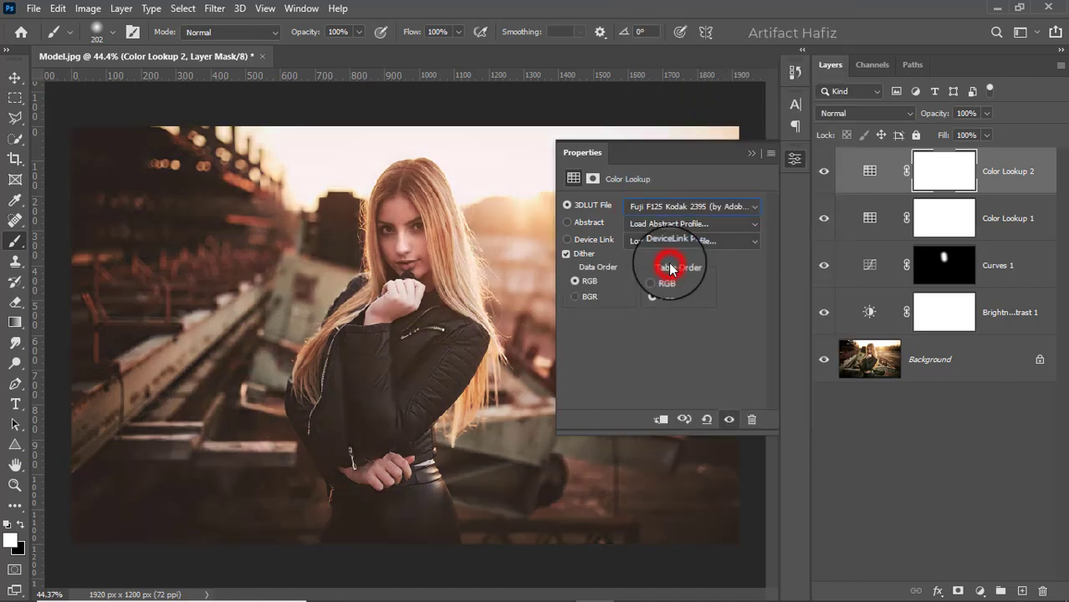
Step: Set the Color Lookup 2 layer to 12% opacity with the Luminosity blend mode
left_click(749, 157)
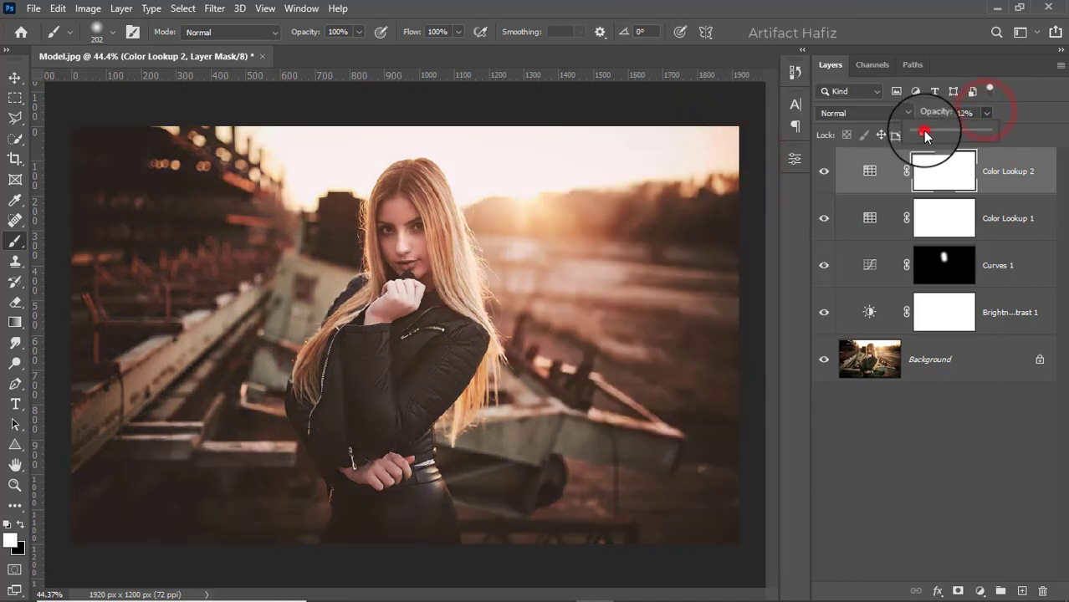
left_click(846, 117)
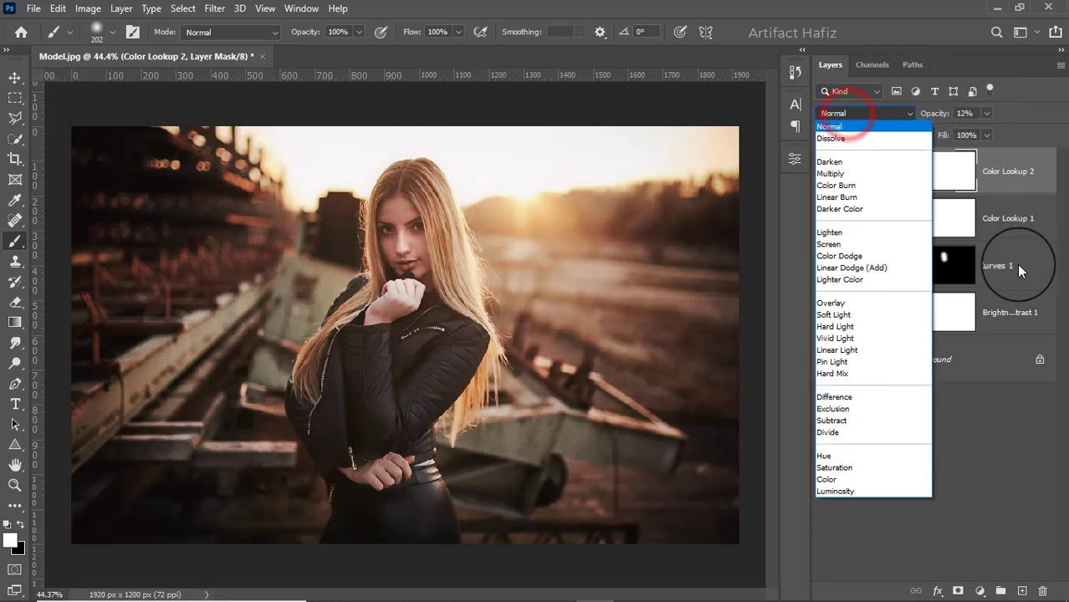
left_click(865, 492)
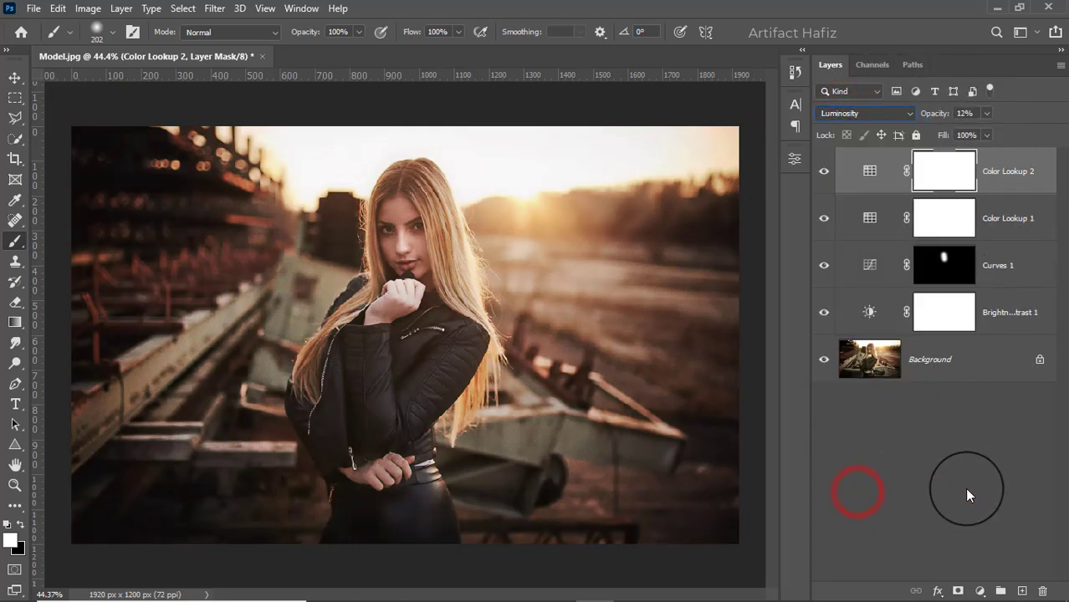
Step: Create a new empty layer above the adjustments and ready a Soft Round brush at 100% opacity
left_click(1021, 591)
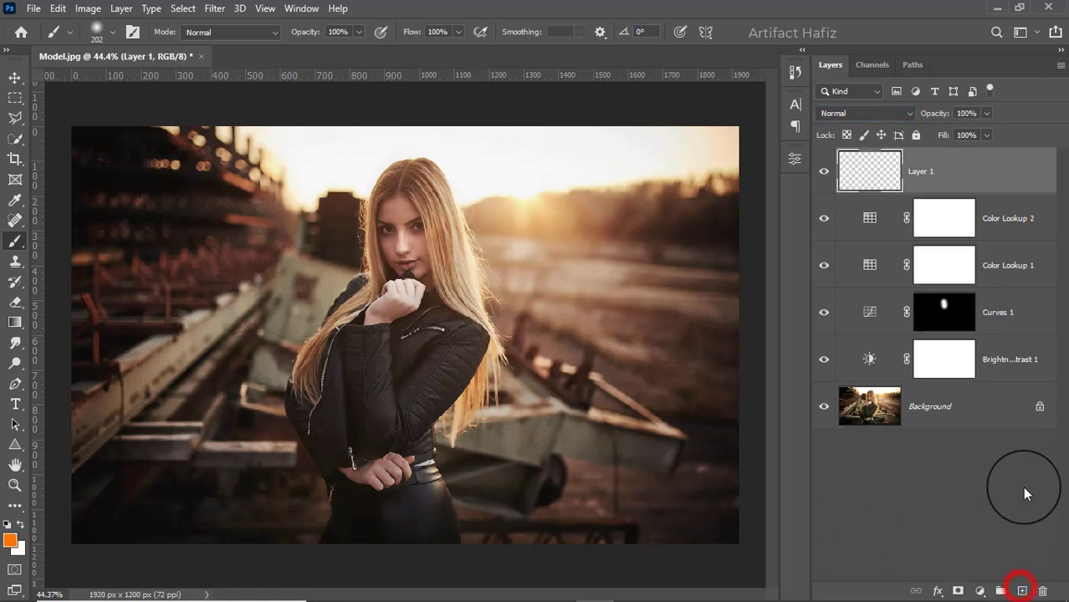
left_click(20, 242)
left_click(103, 33)
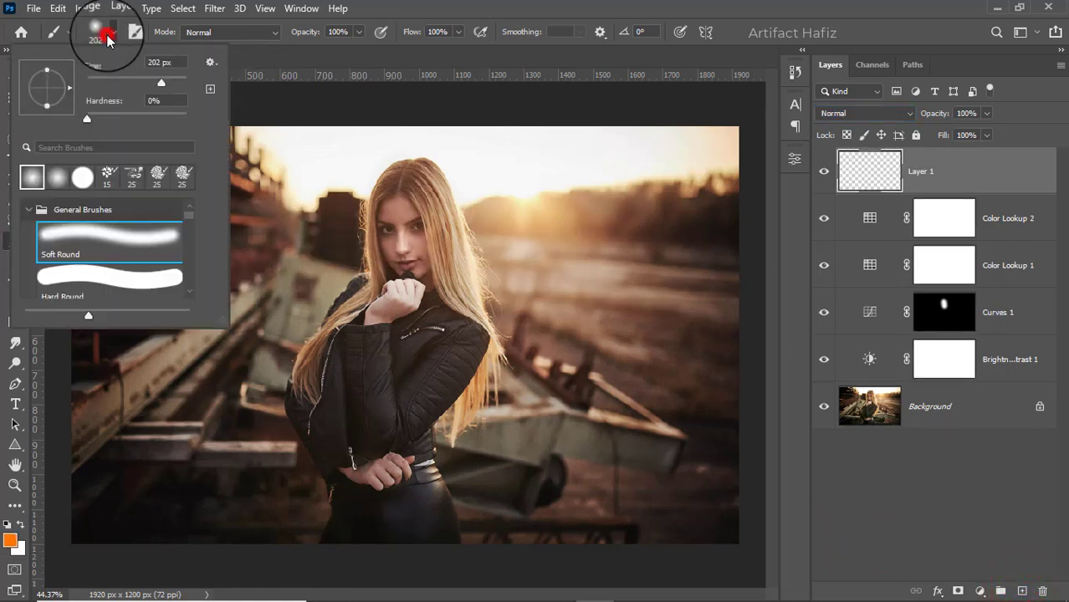
left_click(92, 230)
left_click(359, 33)
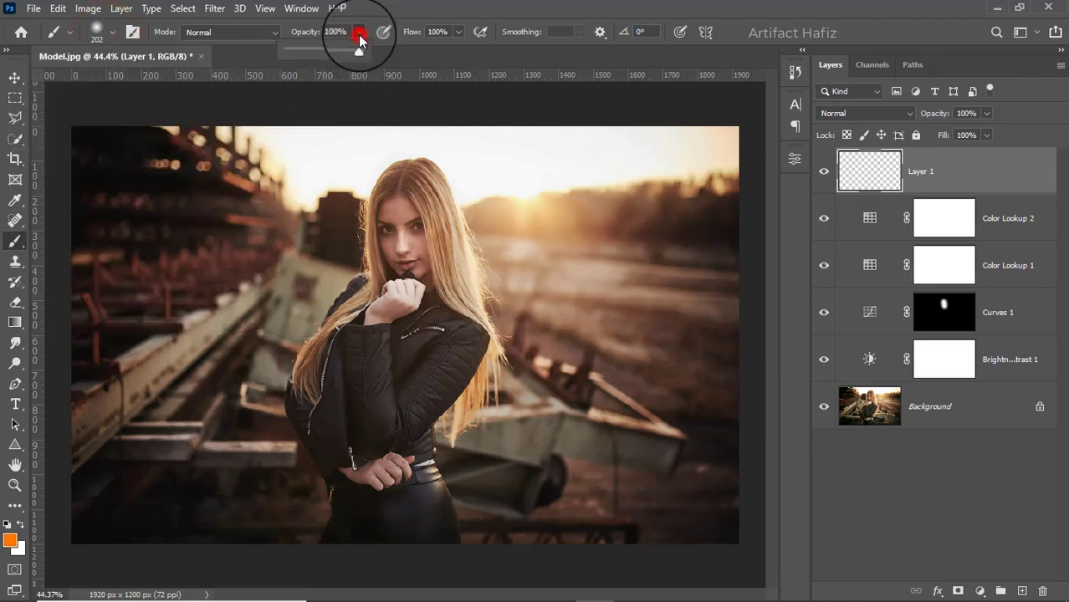
left_click(358, 32)
Step: Set the foreground color to orange ff7200
left_click(11, 541)
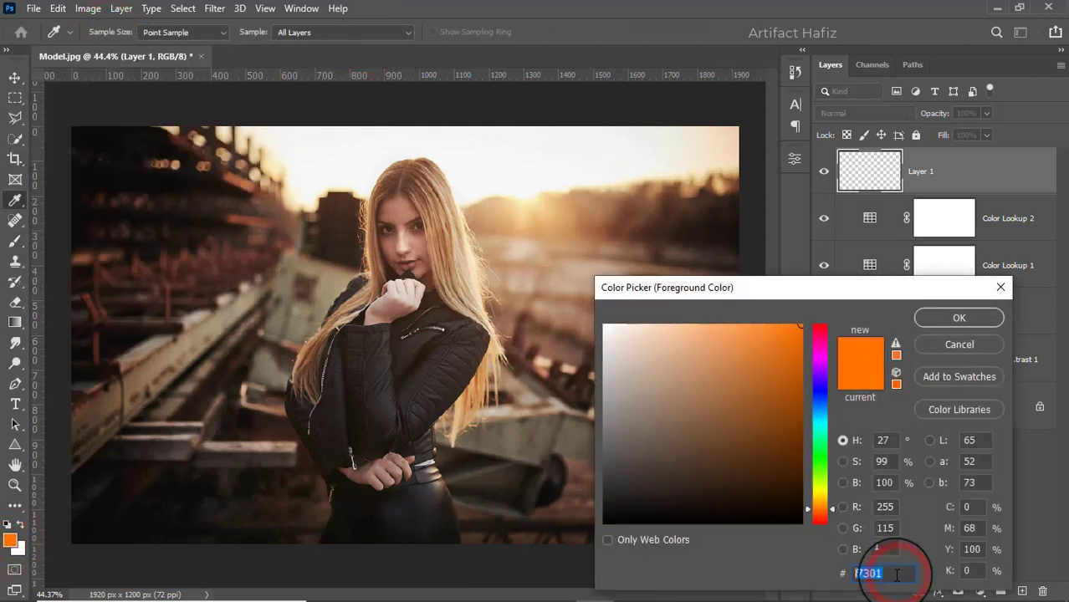
mouse_move(758, 370)
left_mouse_down()
mouse_move(774, 343)
mouse_move(841, 303)
left_mouse_up()
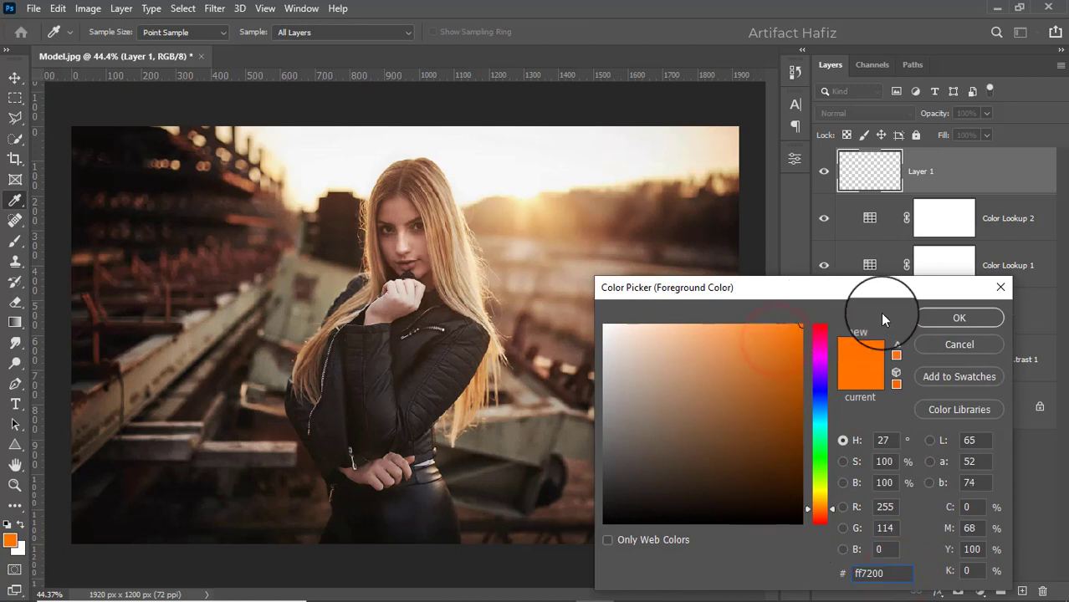
left_click(923, 320)
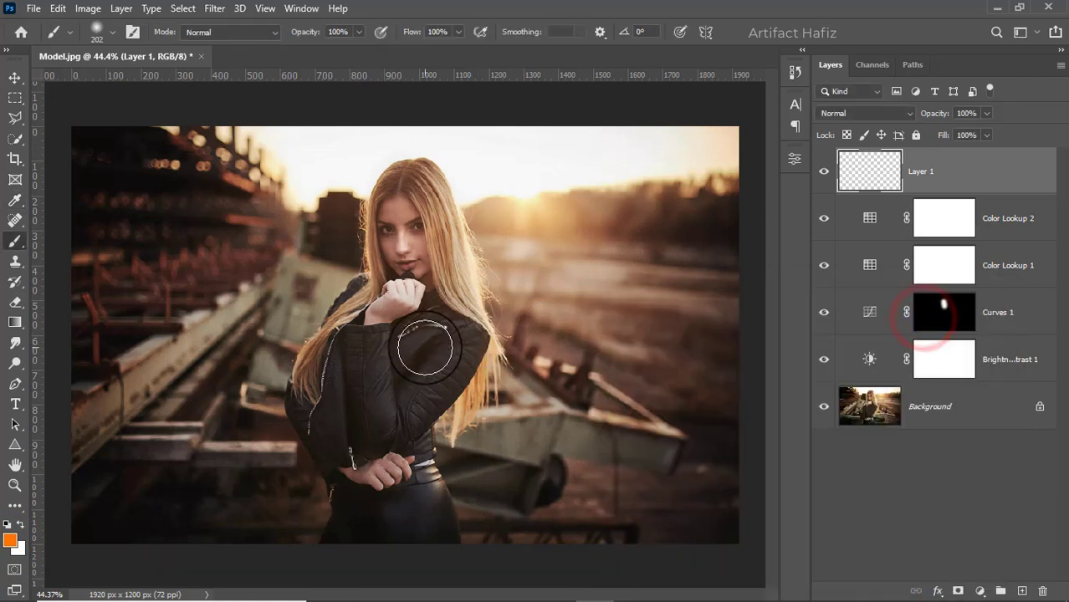
Step: Enlarge the brush to about 700 px and paint one soft orange spot over the model's chest on Layer 1
key("bracketright")
key("bracketright")
key("bracketright")
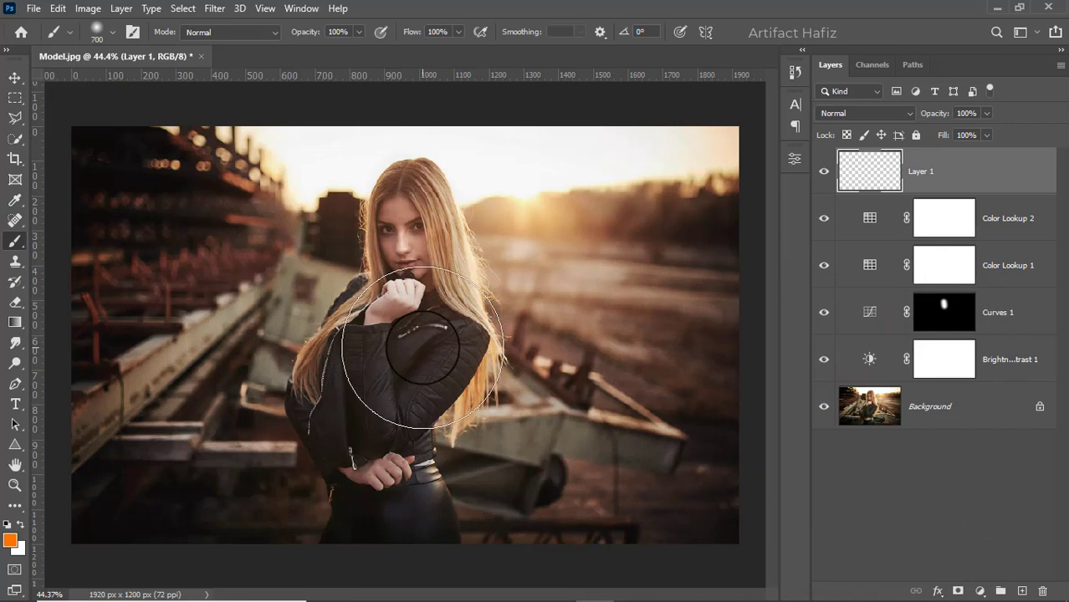
left_click(398, 346)
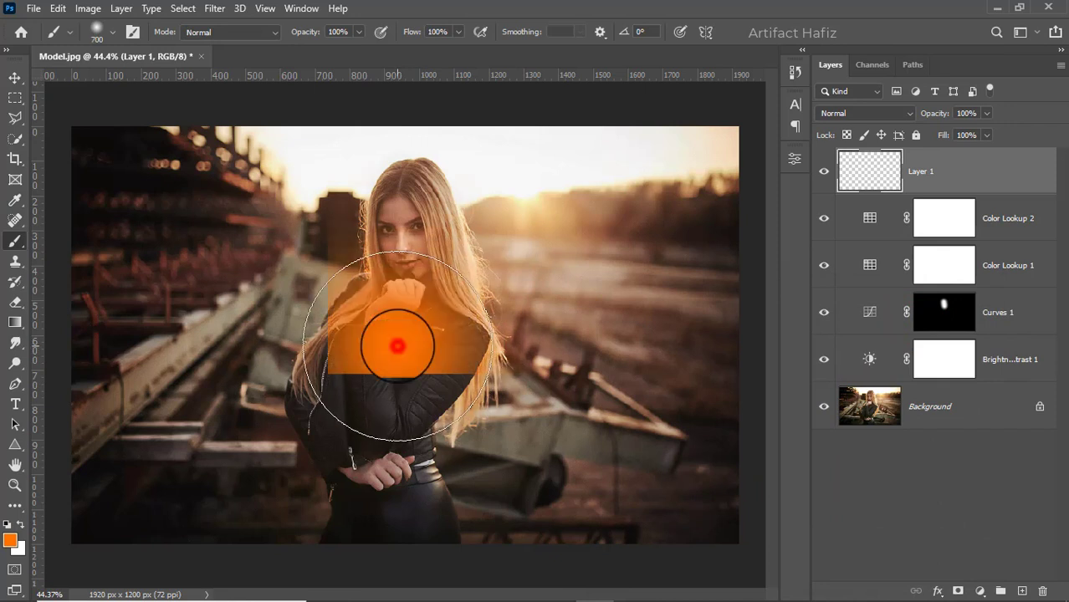
Step: Set Layer 1 to the Screen blend mode and move the orange glow up over the sun on the horizon
left_click(10, 76)
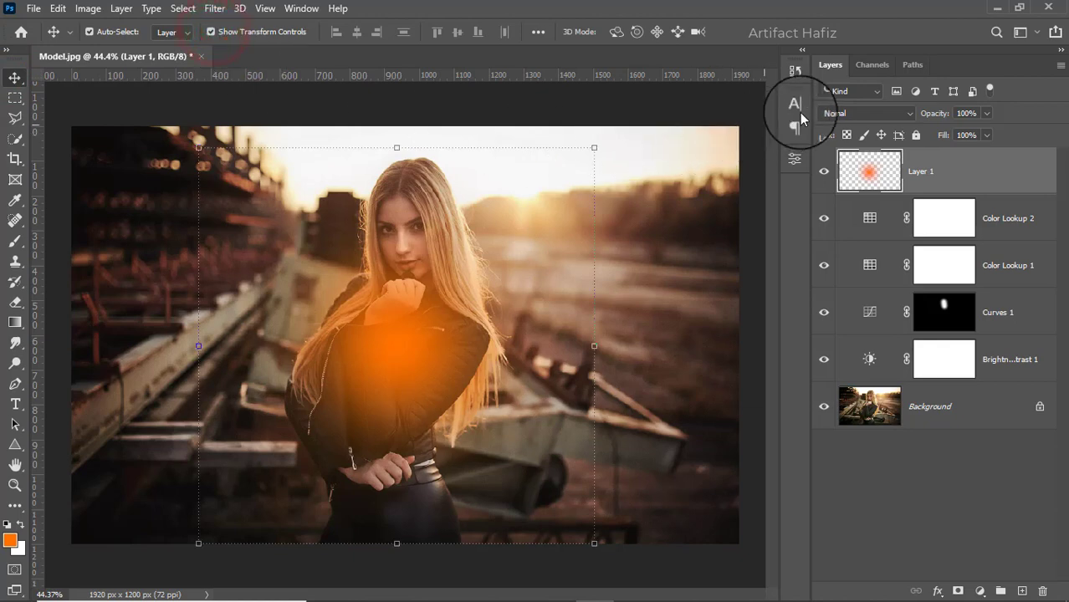
left_click(836, 113)
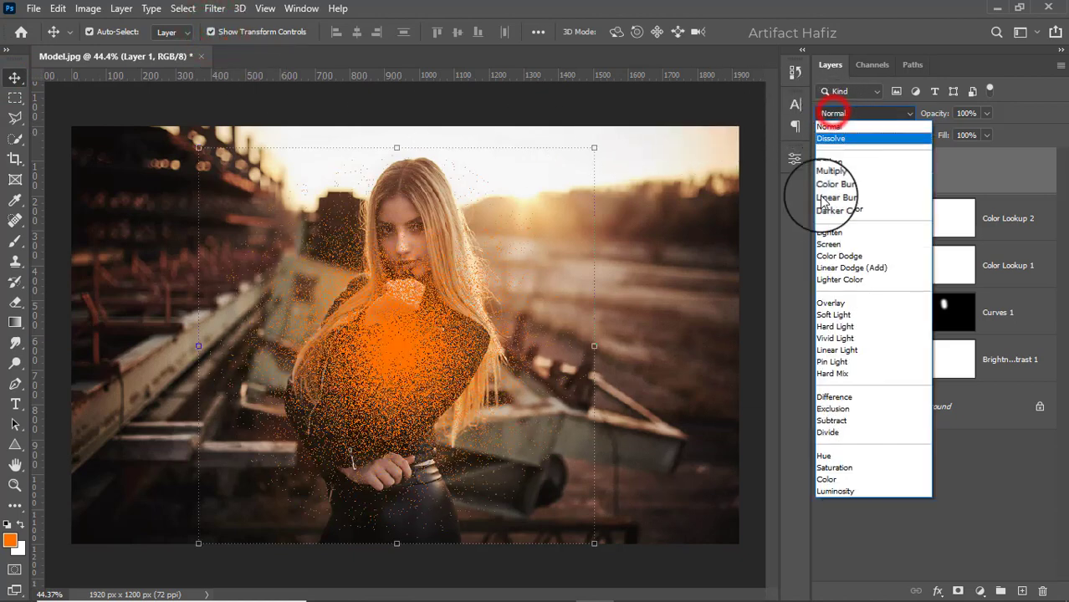
left_click(828, 244)
left_click_drag(381, 350, 512, 193)
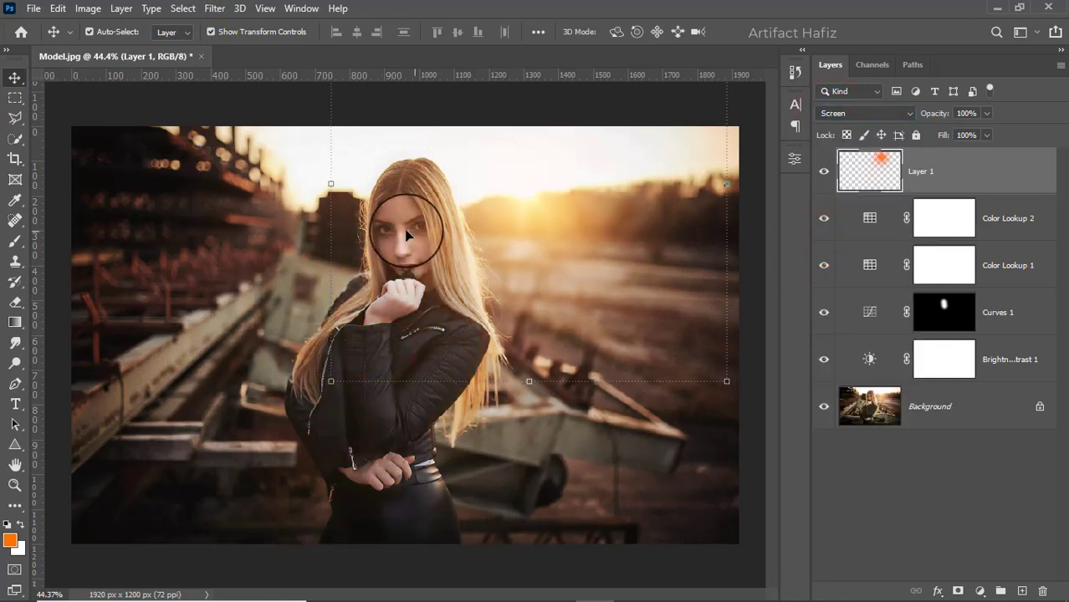
Step: Scale the orange glow up to about 184% and recenter it over the sun behind the model
left_click_drag(328, 180, 1, 232)
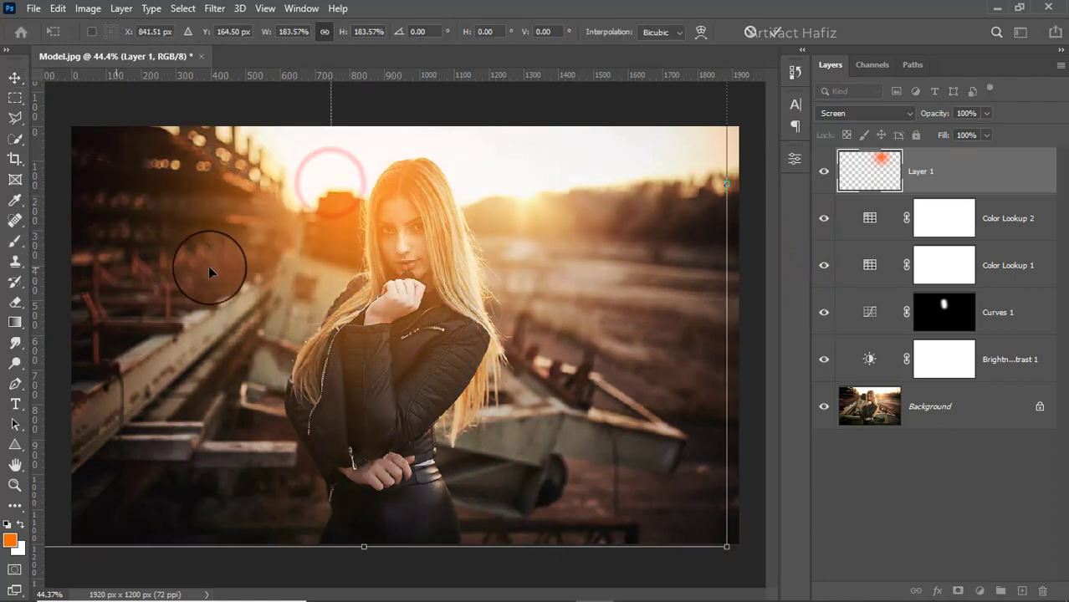
left_click_drag(260, 261, 406, 236)
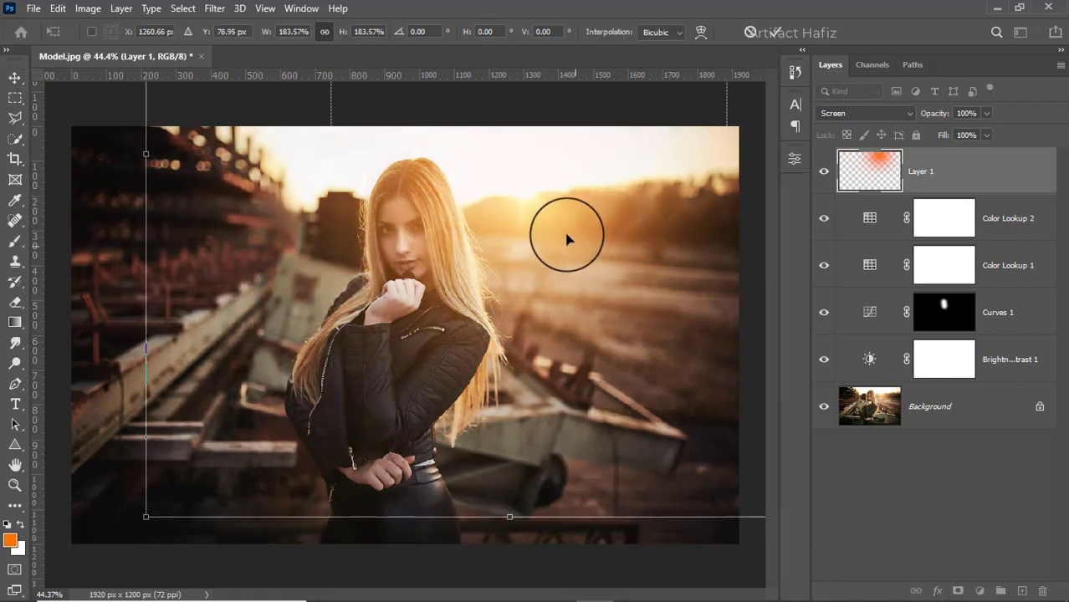
left_click_drag(531, 217, 522, 225)
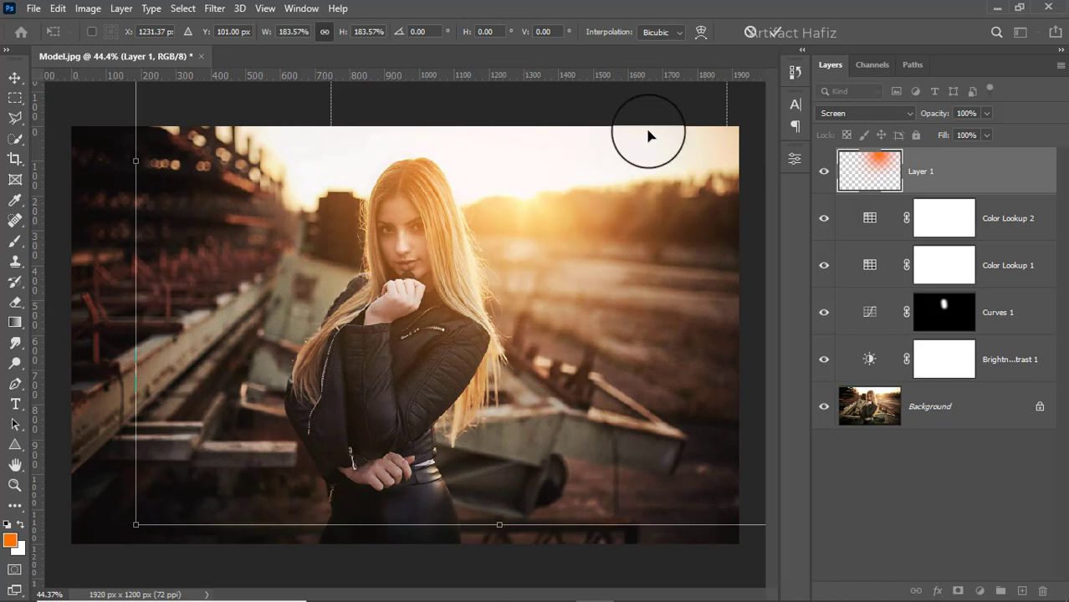
left_click(773, 33)
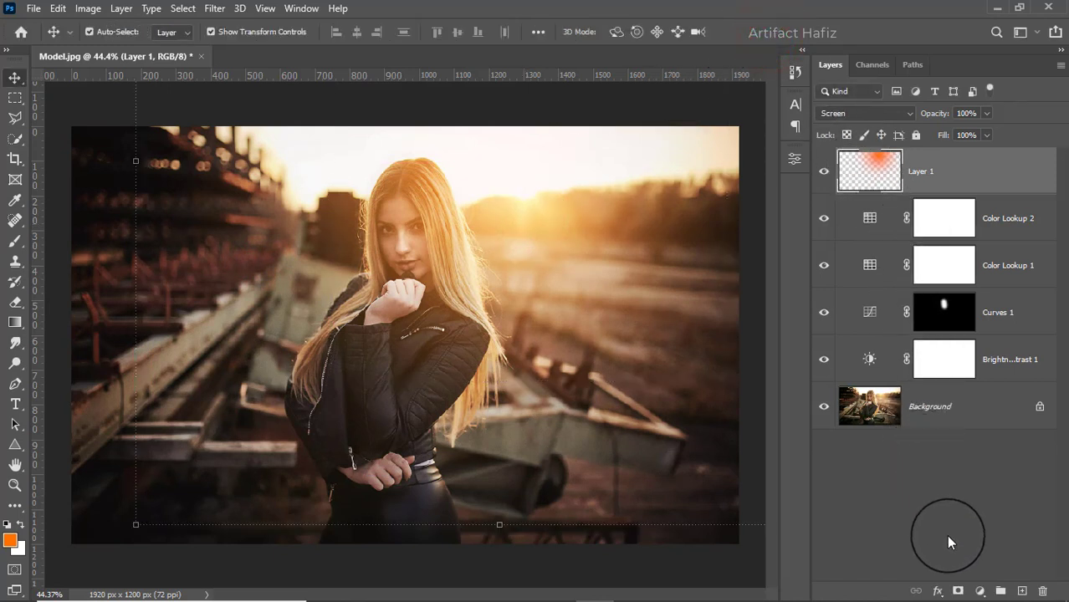
Step: Add a layer mask to Layer 1 and ready a black brush at 18% opacity
left_click(958, 590)
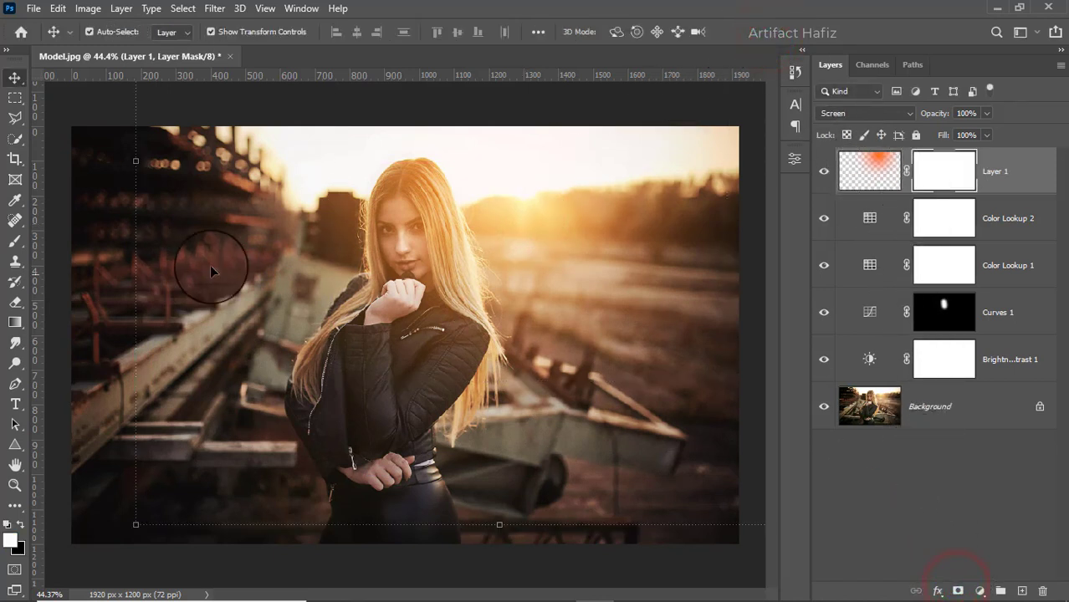
left_click(16, 242)
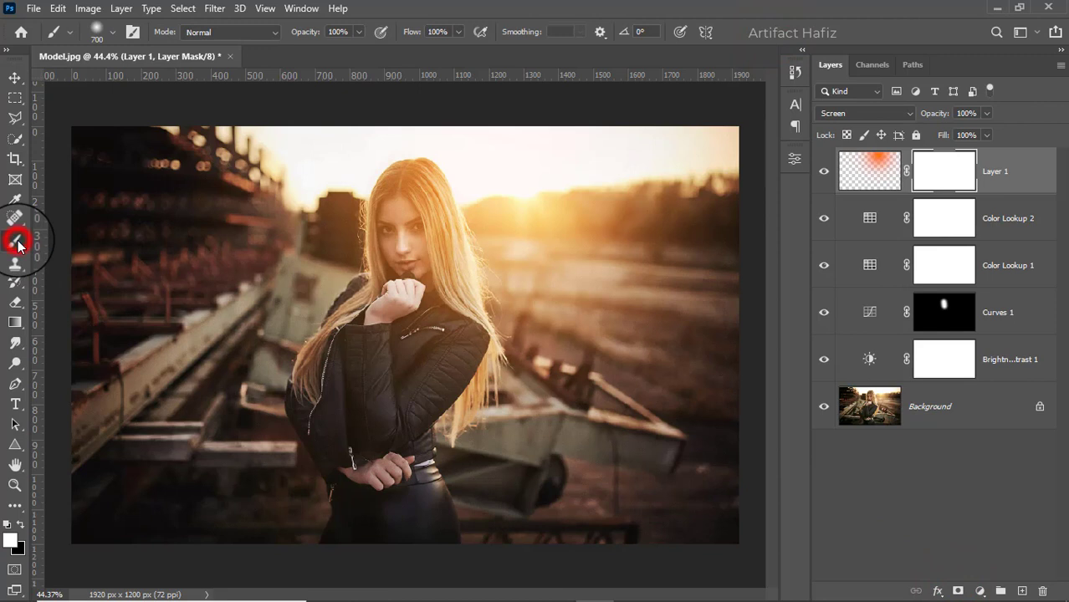
left_click(20, 525)
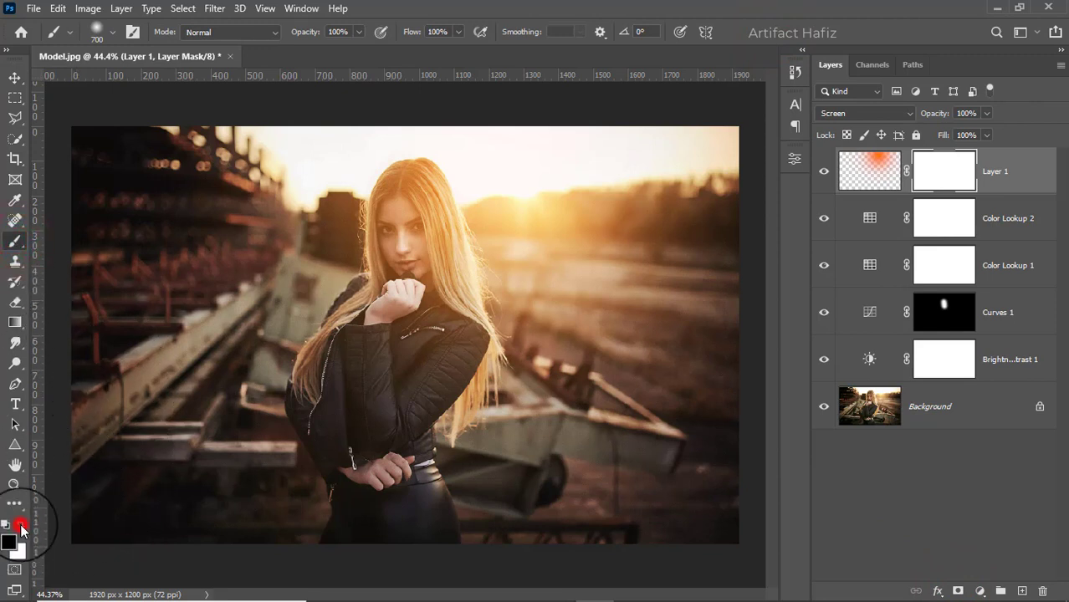
left_click(358, 32)
left_click(301, 50)
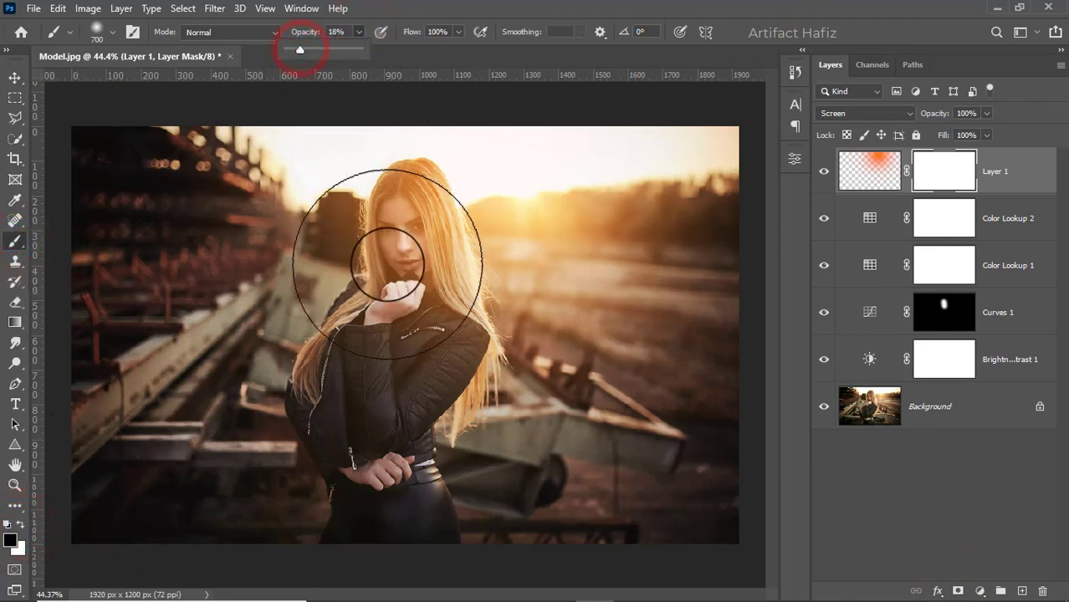
Step: Reduce the brush to 300 px and paint on Layer 1's mask over the model's face and upper body to soften the glow
key("bracketleft")
key("bracketleft")
key("bracketleft")
key("bracketleft")
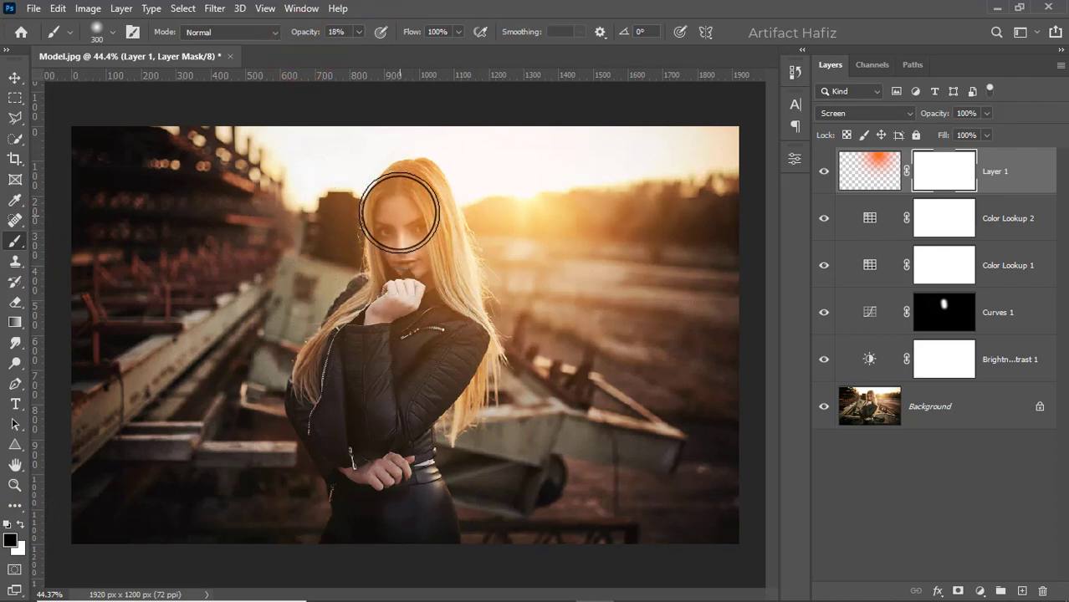
left_click_drag(400, 207, 395, 334)
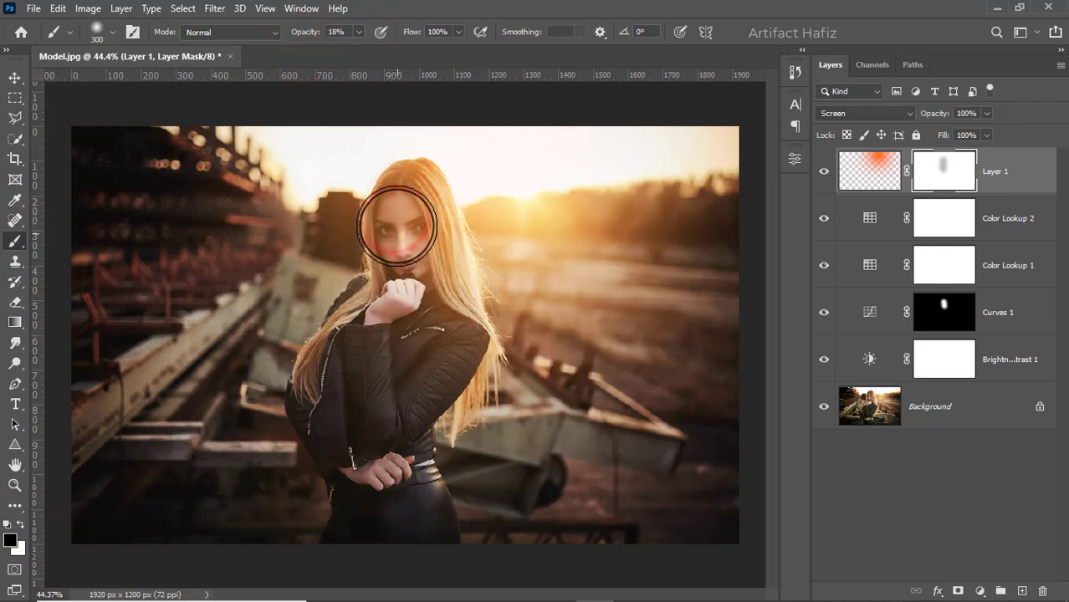
left_click_drag(397, 228, 398, 367)
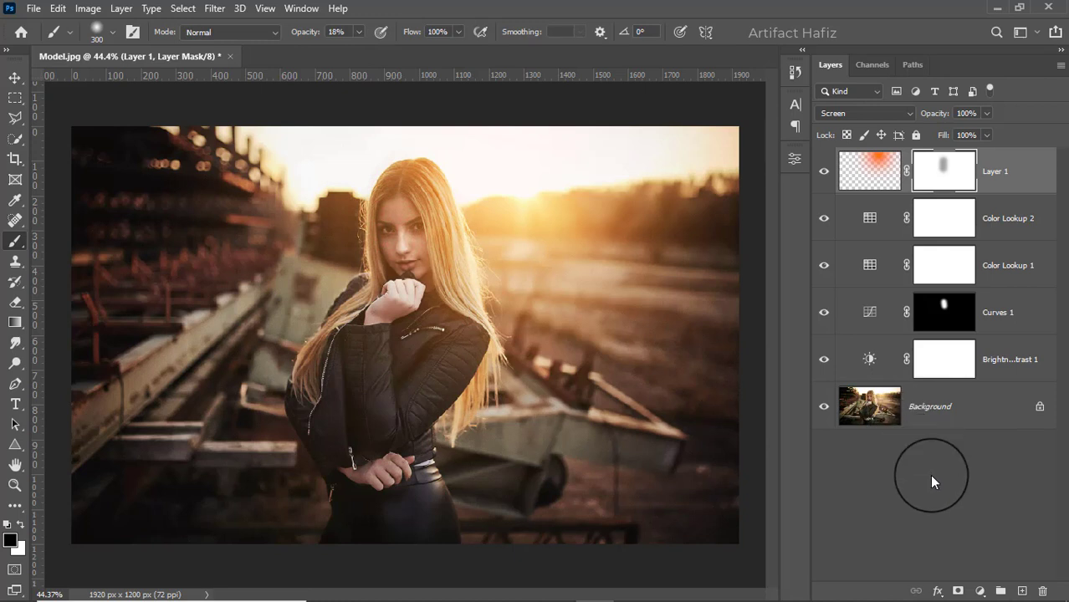
Step: Add a Levels adjustment layer above Layer 1 with the black input level at 5
left_click(977, 591)
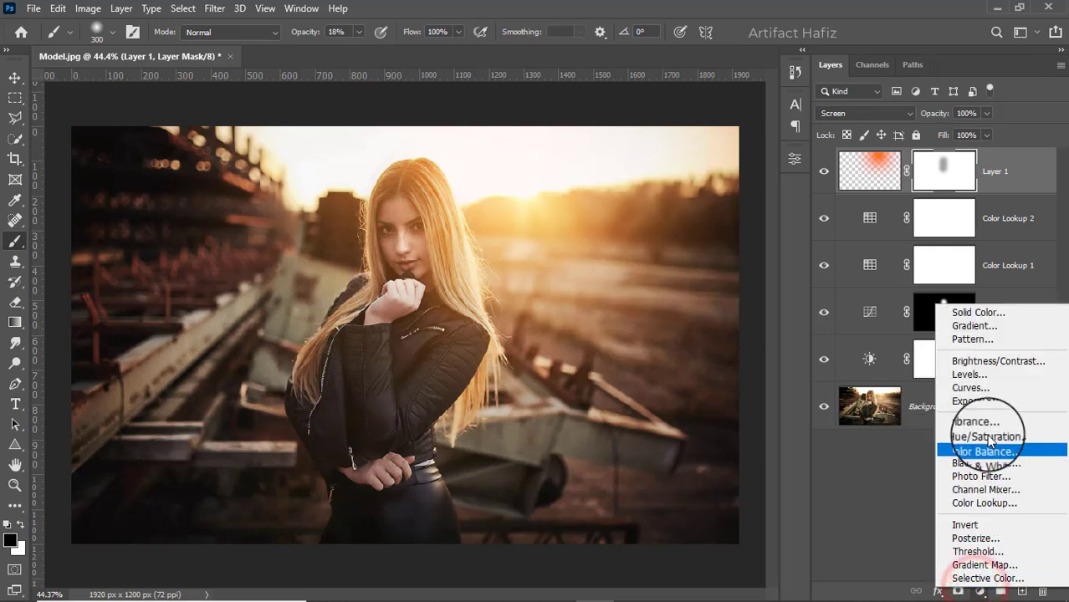
left_click(974, 376)
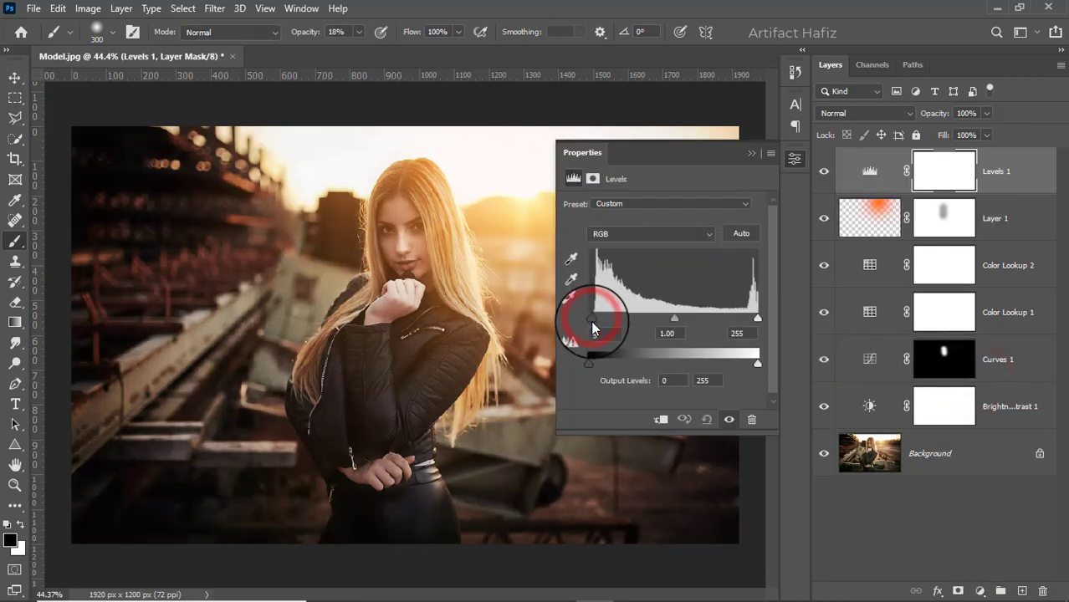
left_click_drag(592, 323, 592, 322)
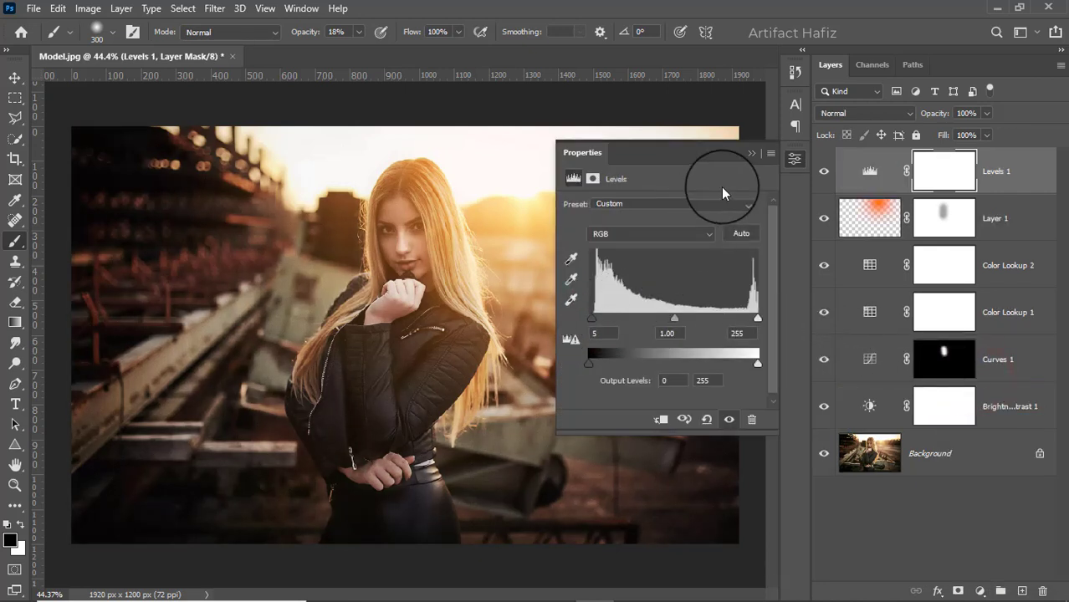
left_click(752, 151)
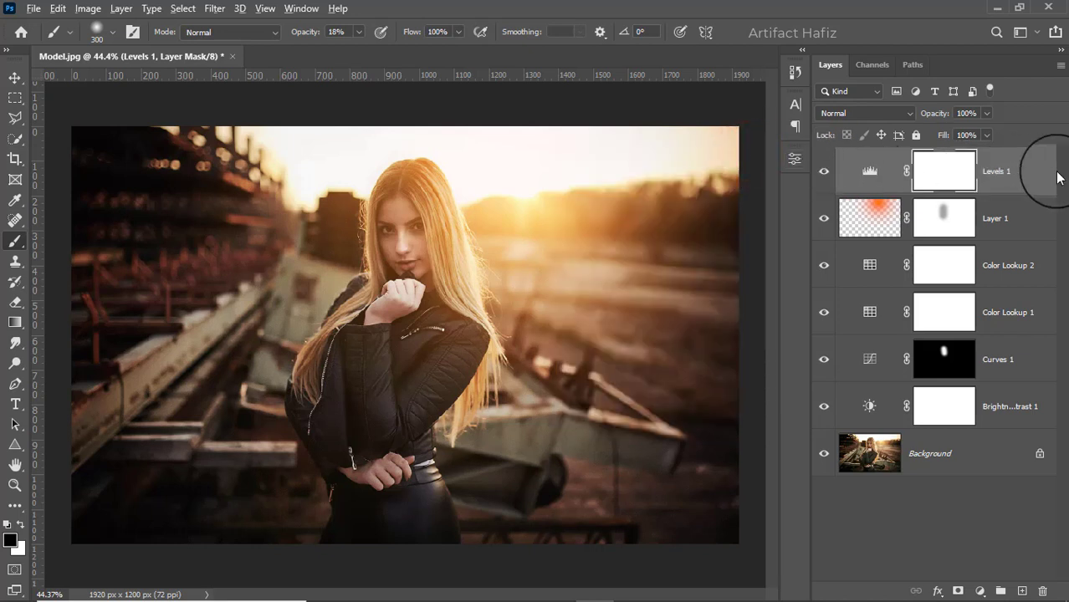
Step: Stamp all visible layers into a new top layer and convert it for Smart Filters
key("ctrl+alt+shift+e")
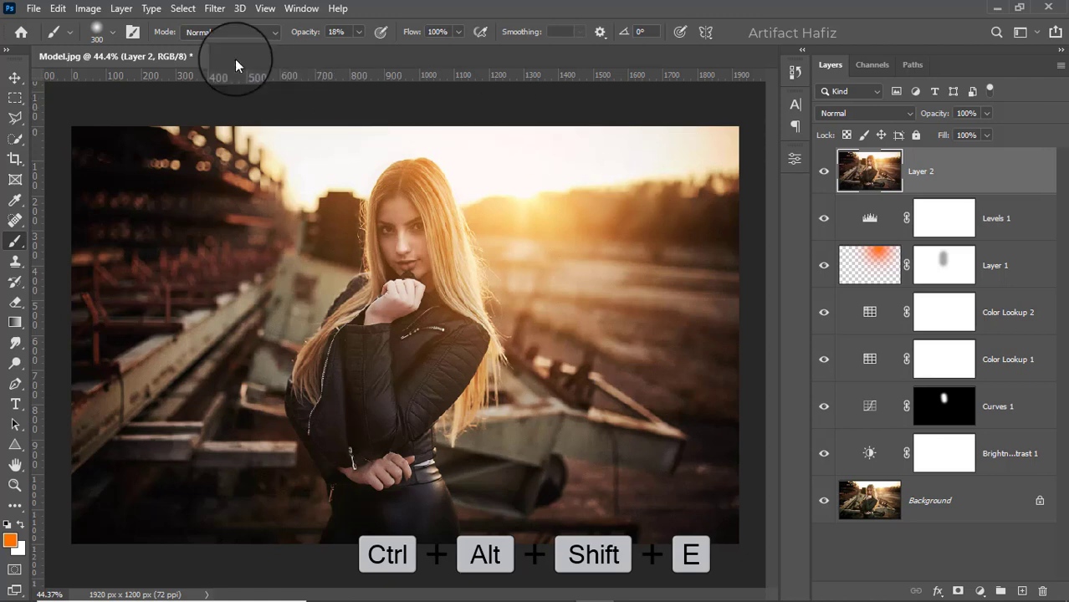
left_click(215, 9)
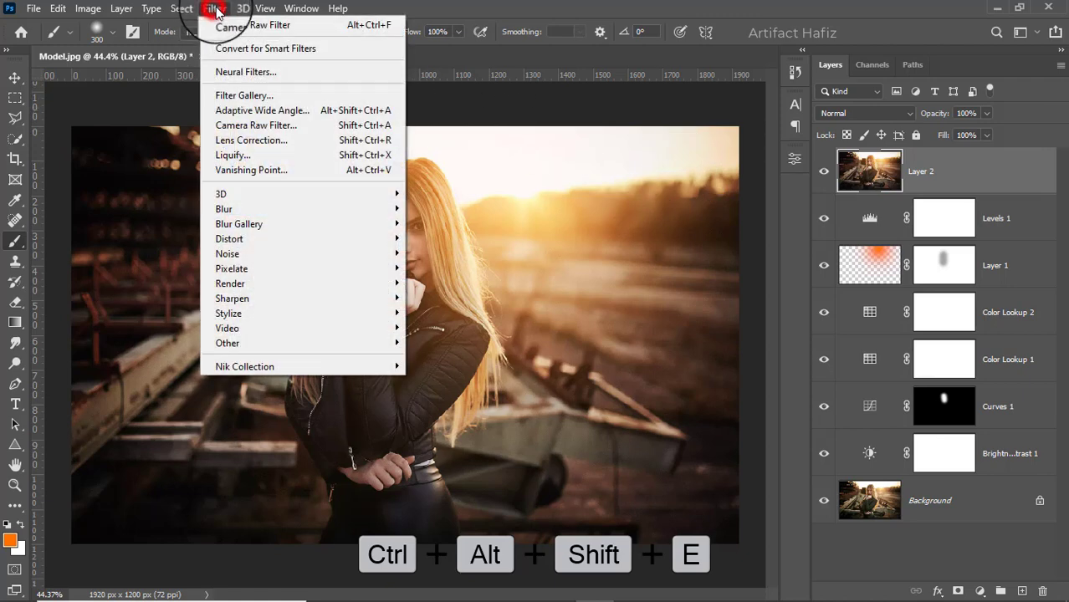
left_click(227, 52)
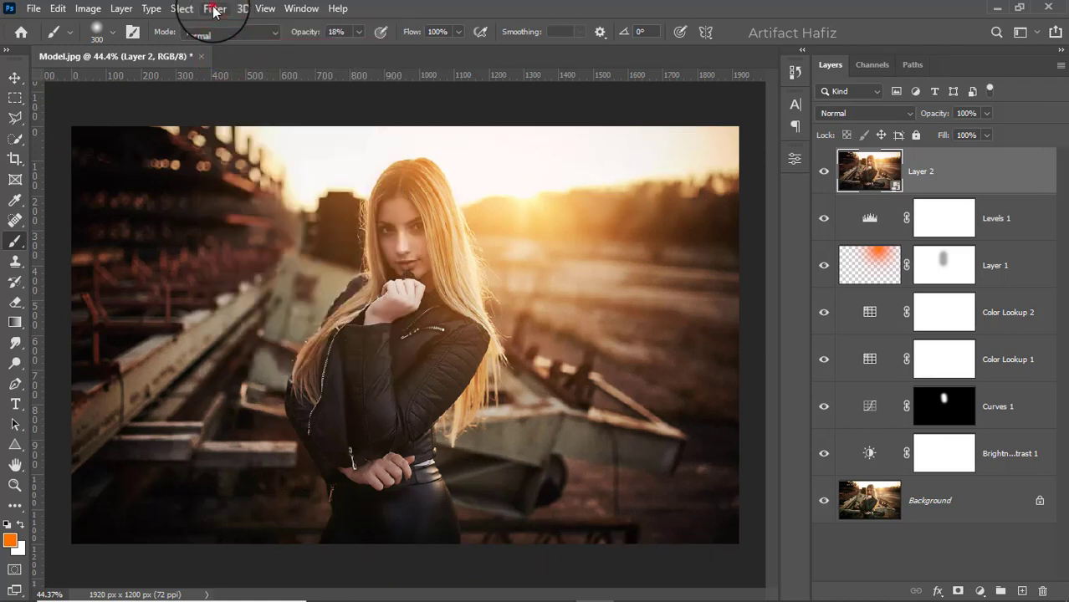
Step: Open the Camera Raw Filter on Layer 2 and set Exposure to -0.40 and Highlights to -16
left_click(215, 8)
left_click(245, 127)
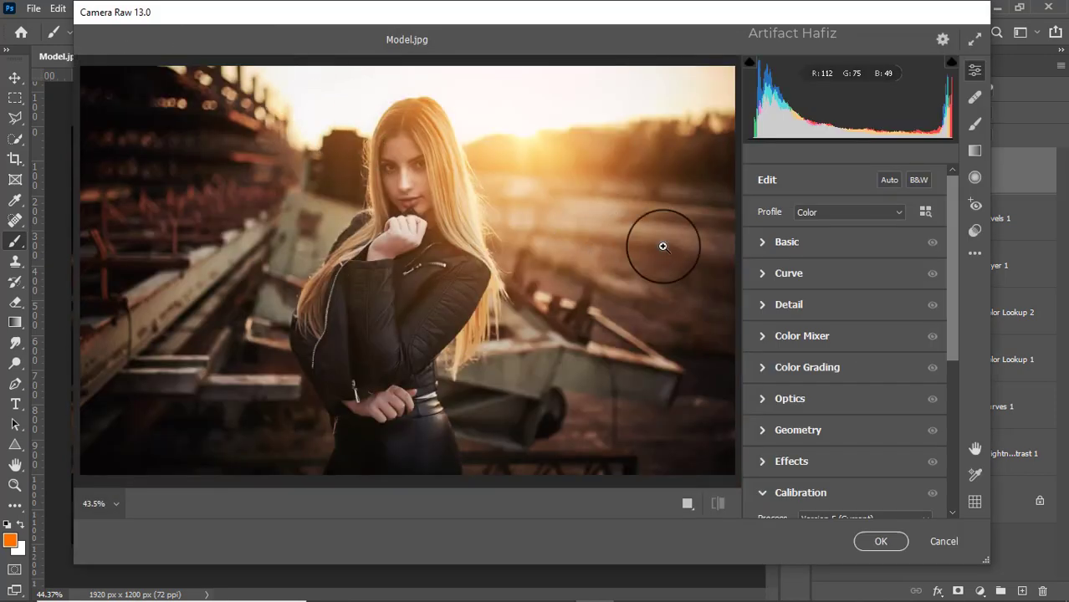
left_click(772, 247)
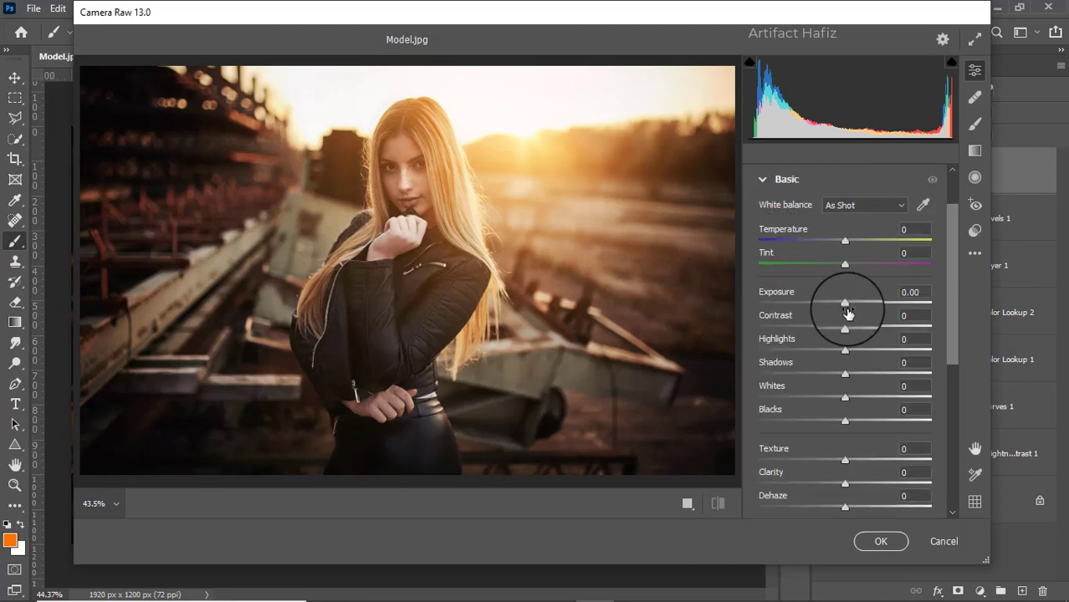
left_click_drag(844, 303, 838, 304)
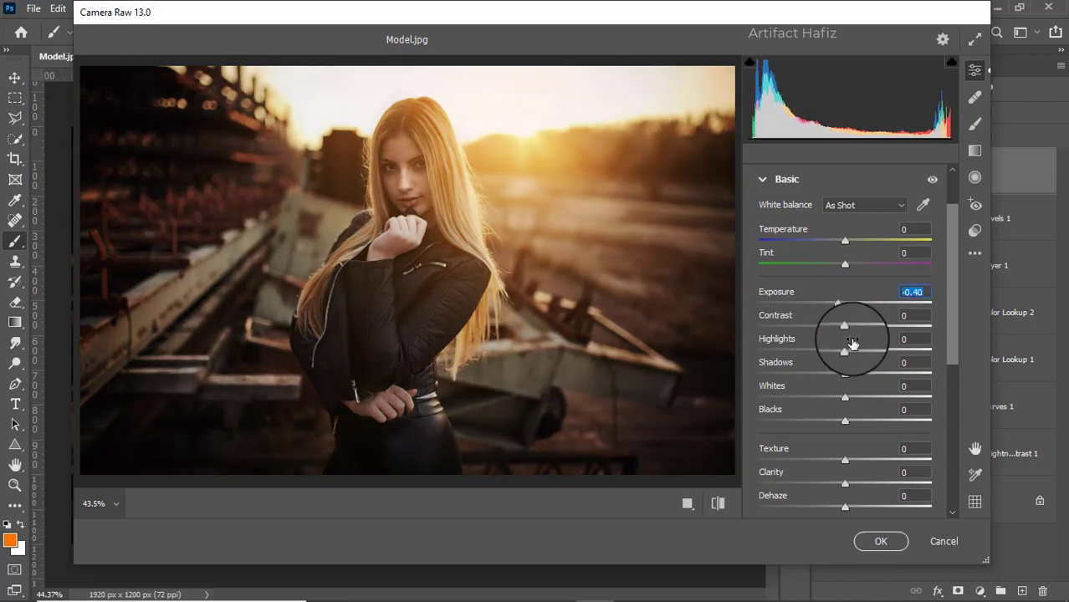
left_click_drag(845, 350, 831, 351)
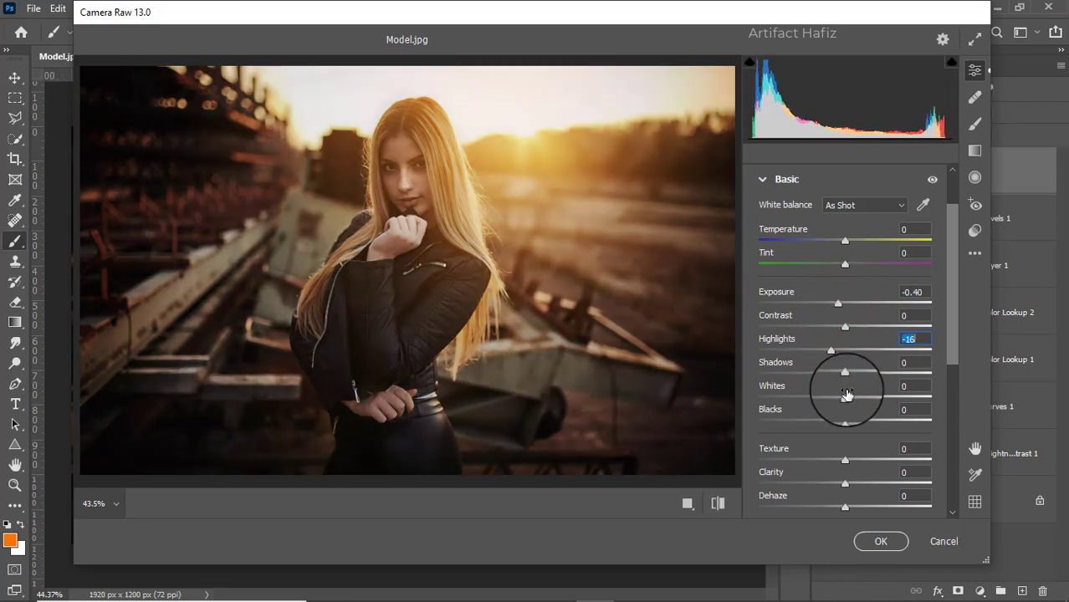
Step: Set Whites to +80, Shadows to +20 and Blacks to +5 in the Basic adjustments
left_click_drag(846, 397, 912, 401)
left_click_drag(842, 373, 864, 379)
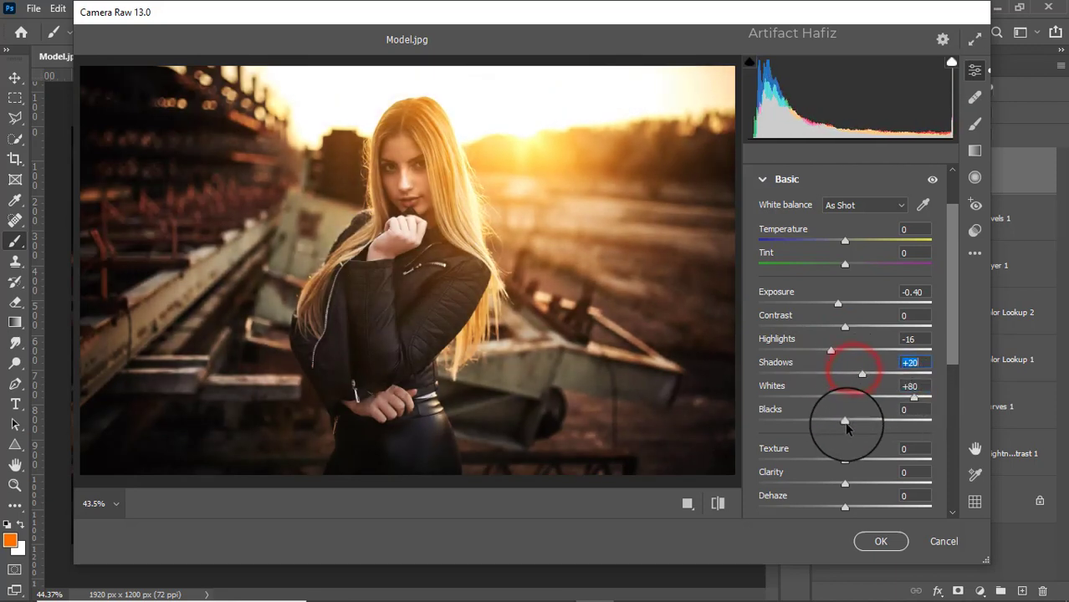
mouse_move(844, 422)
left_mouse_down()
mouse_move(873, 420)
mouse_move(855, 424)
left_mouse_up()
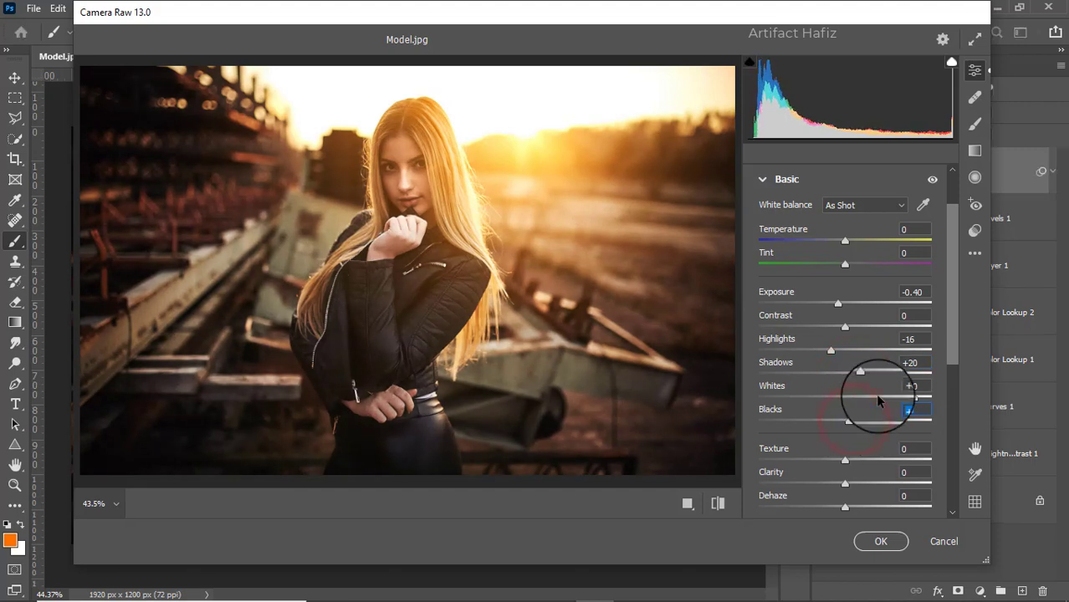
Step: Reduce Shadows to +5 and set Texture to -5 and Clarity to +5
scroll(878, 392, "down", 1)
scroll(888, 390, "down", 1)
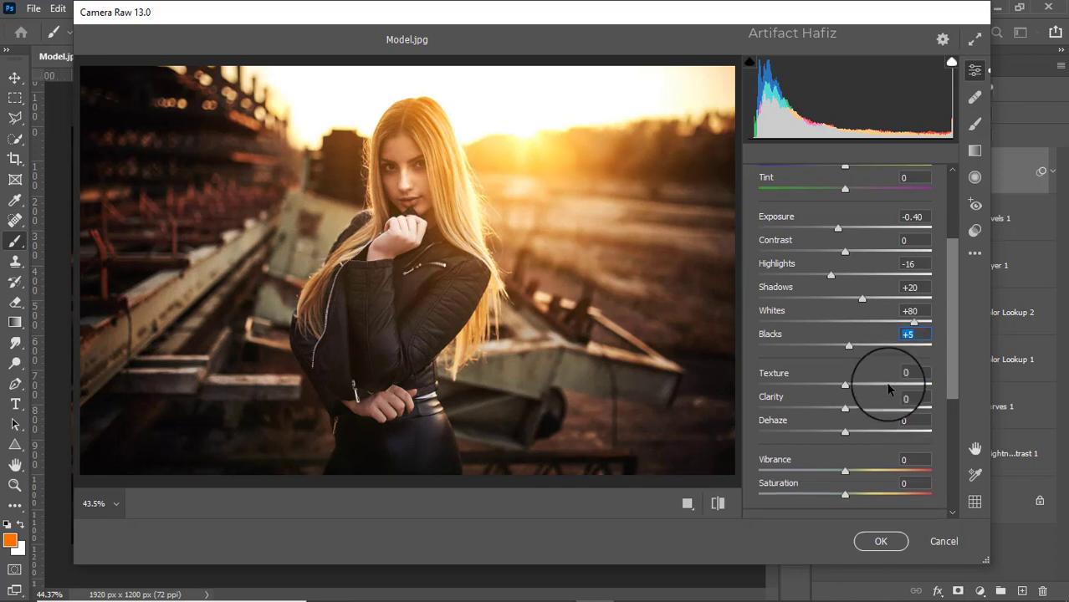
left_click_drag(863, 299, 850, 304)
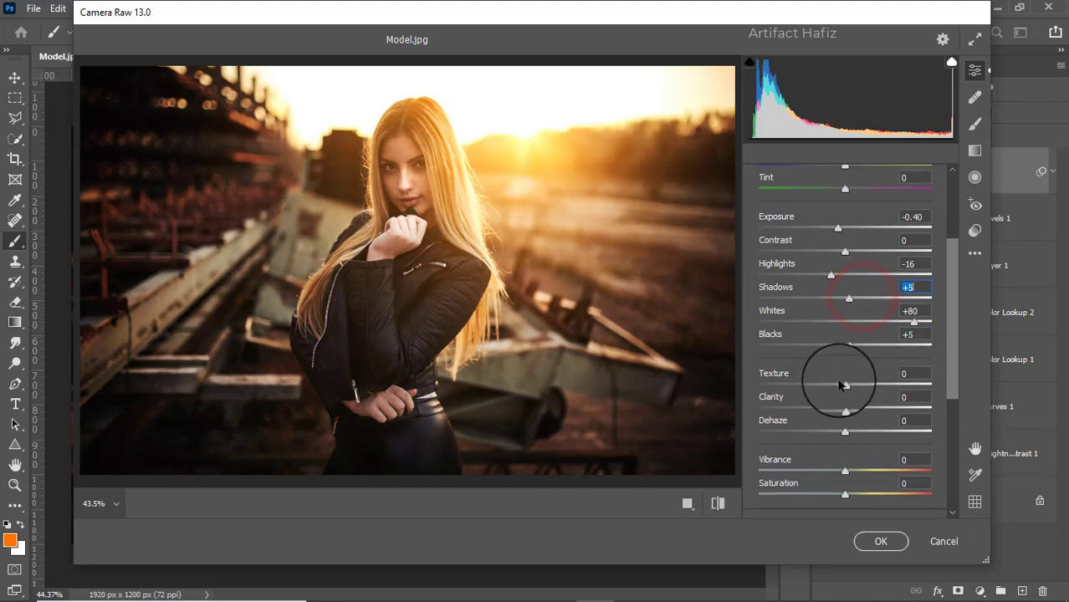
left_click_drag(845, 383, 848, 410)
scroll(878, 343, "down", 4)
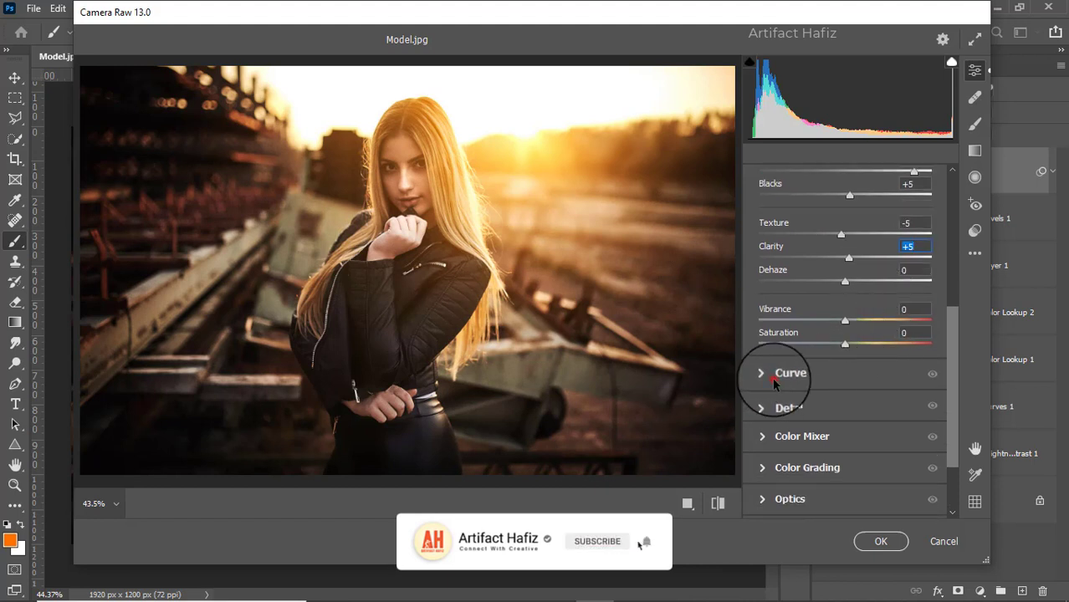
Step: Raise the black point of the blue channel curve to an output of 10
left_click(774, 381)
left_click(880, 232)
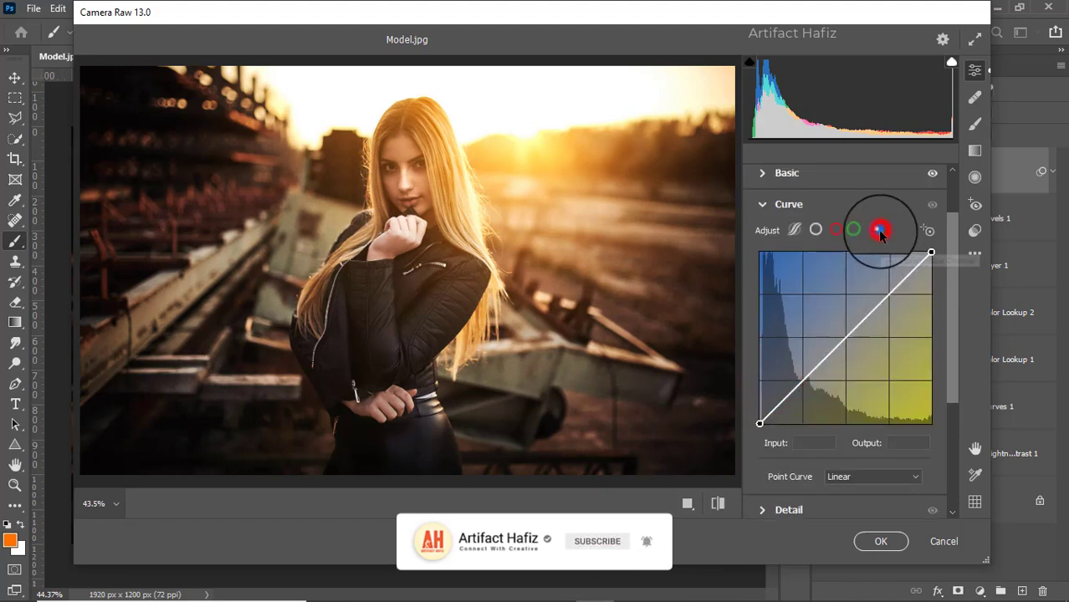
left_click_drag(759, 423, 760, 417)
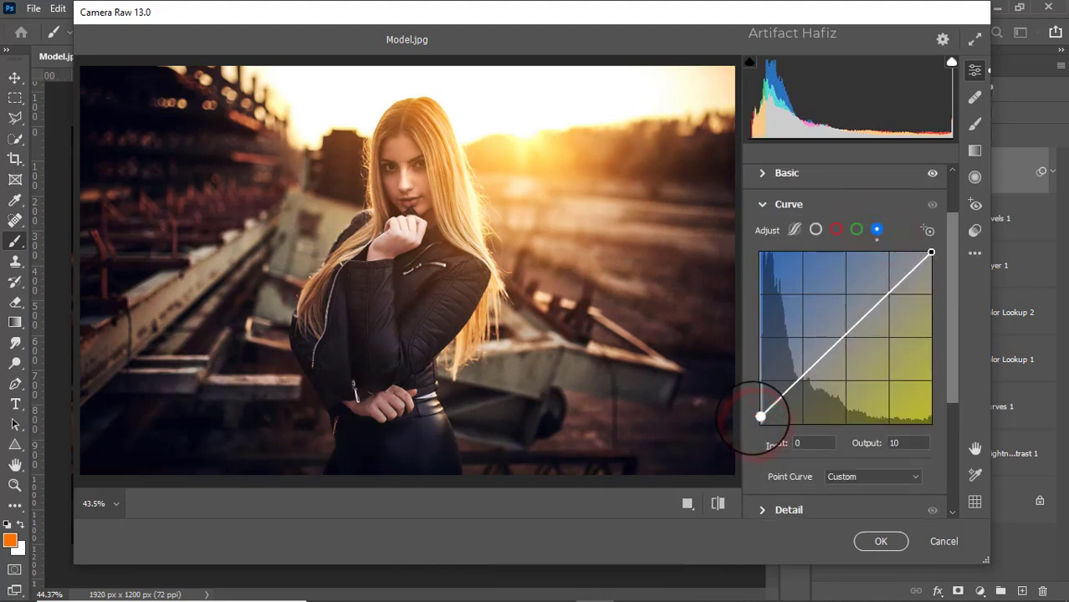
Step: Set Sharpening to 12 and Noise Reduction to 13 in the Detail adjustments
scroll(823, 353, "down", 3)
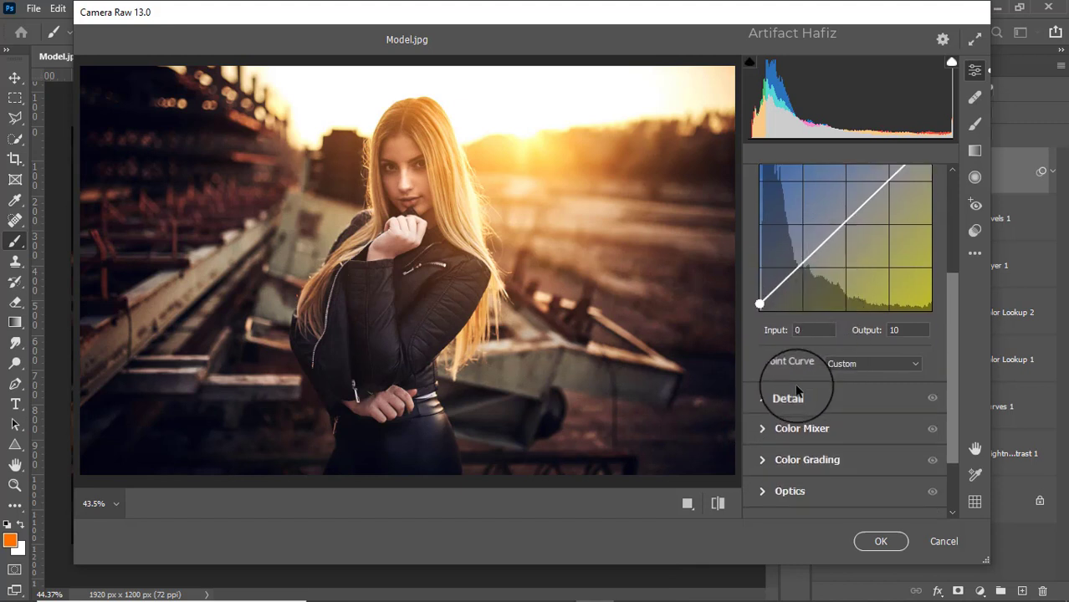
left_click(794, 393)
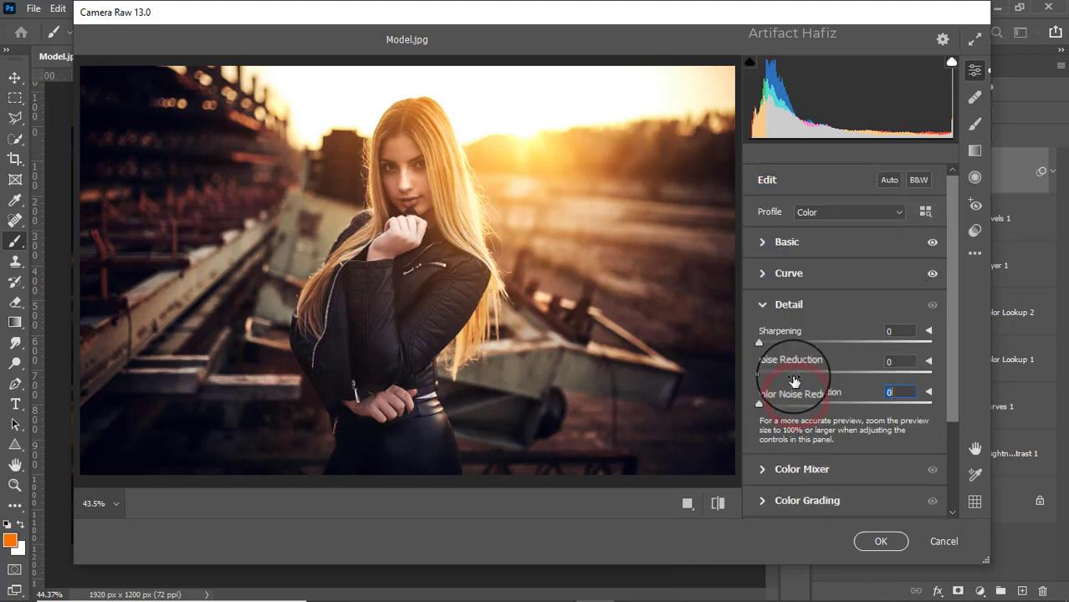
left_click_drag(768, 345, 773, 378)
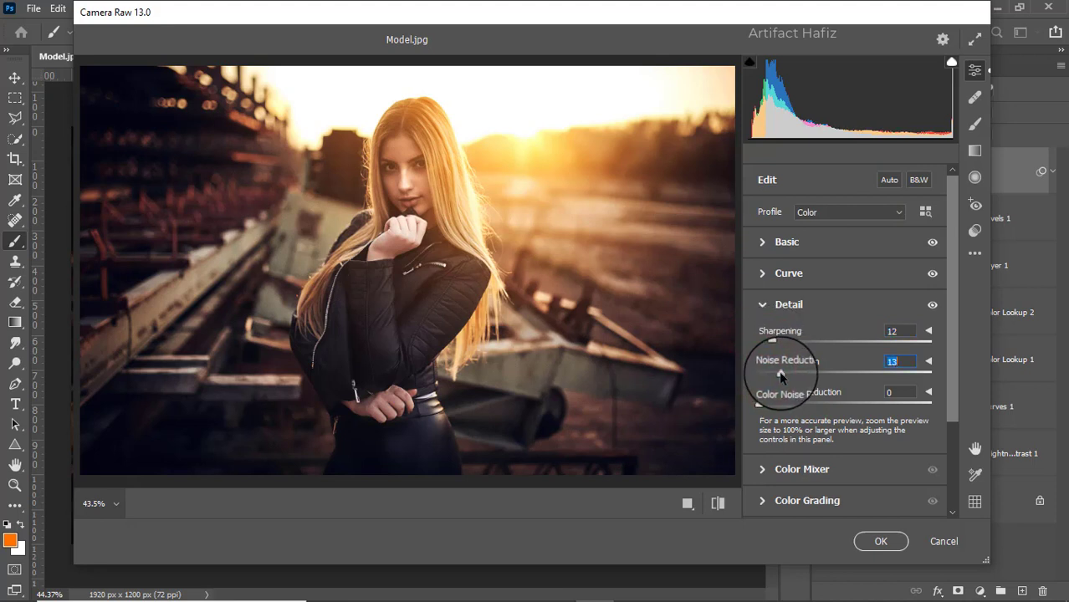
Step: Set both Noise Reduction and Color Noise Reduction to 12 in the Detail adjustments
left_click_drag(759, 405, 780, 404)
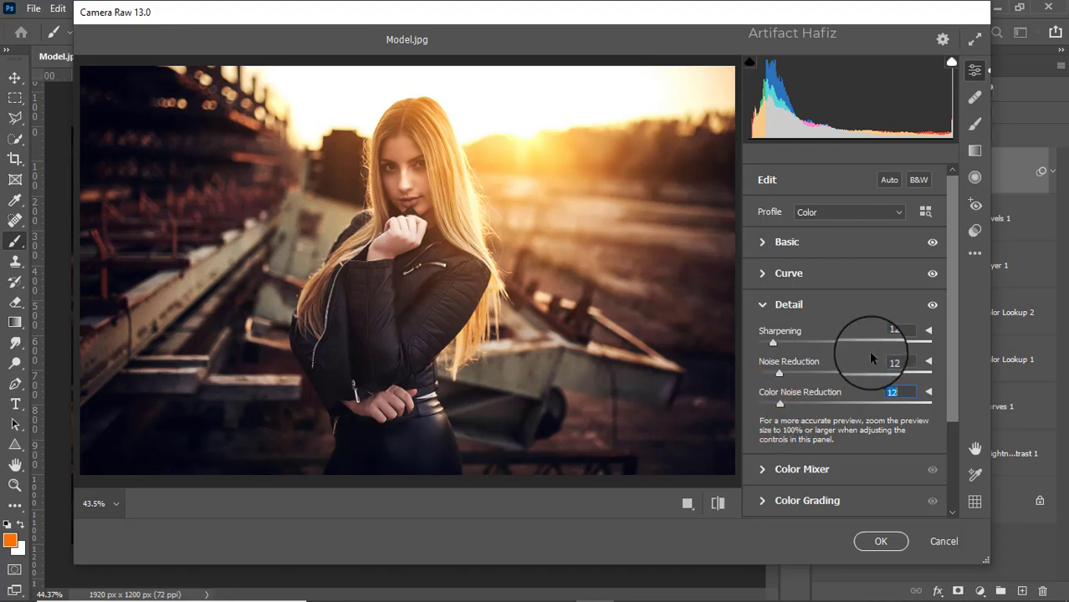
Step: Set the Color Mixer saturation to Reds +15, Yellows -19, Greens +9, Aquas +17 and Blues +15
scroll(868, 350, "down", 3)
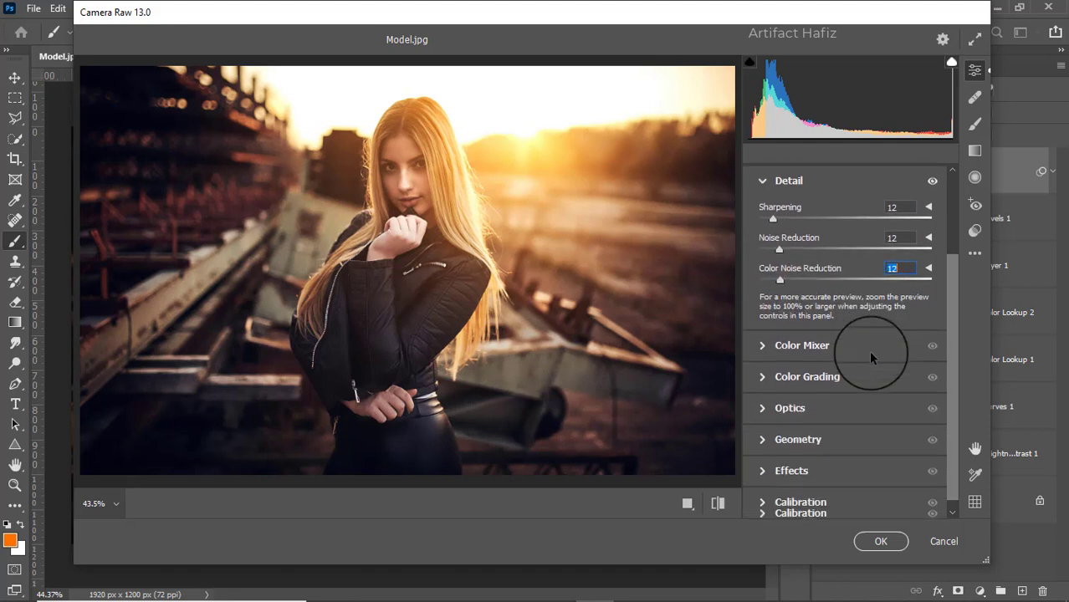
left_click(782, 349)
left_click(818, 266)
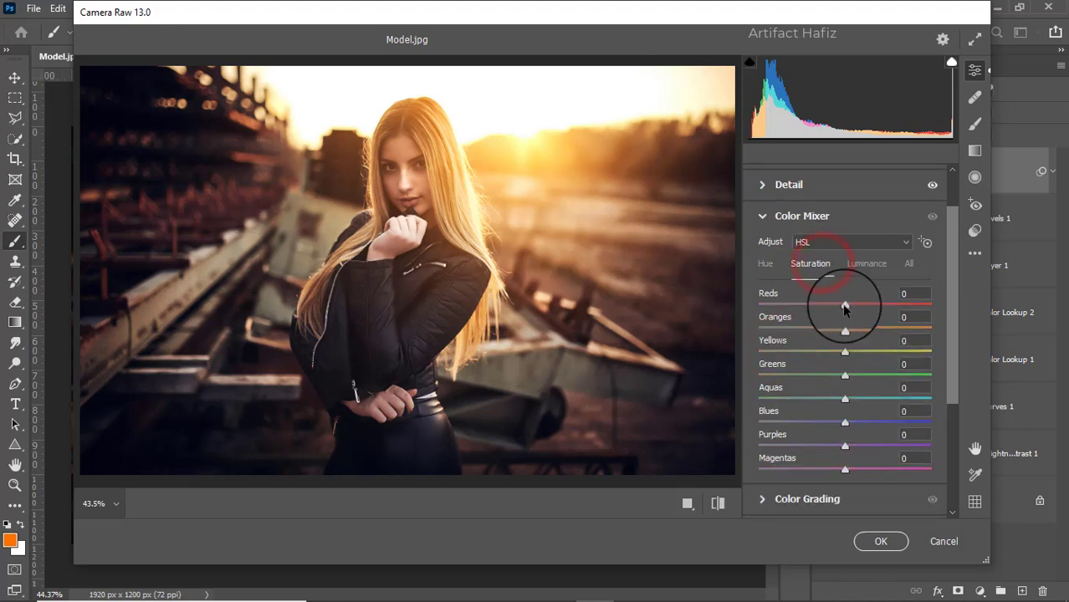
left_click_drag(845, 307, 788, 306)
left_click_drag(878, 308, 857, 307)
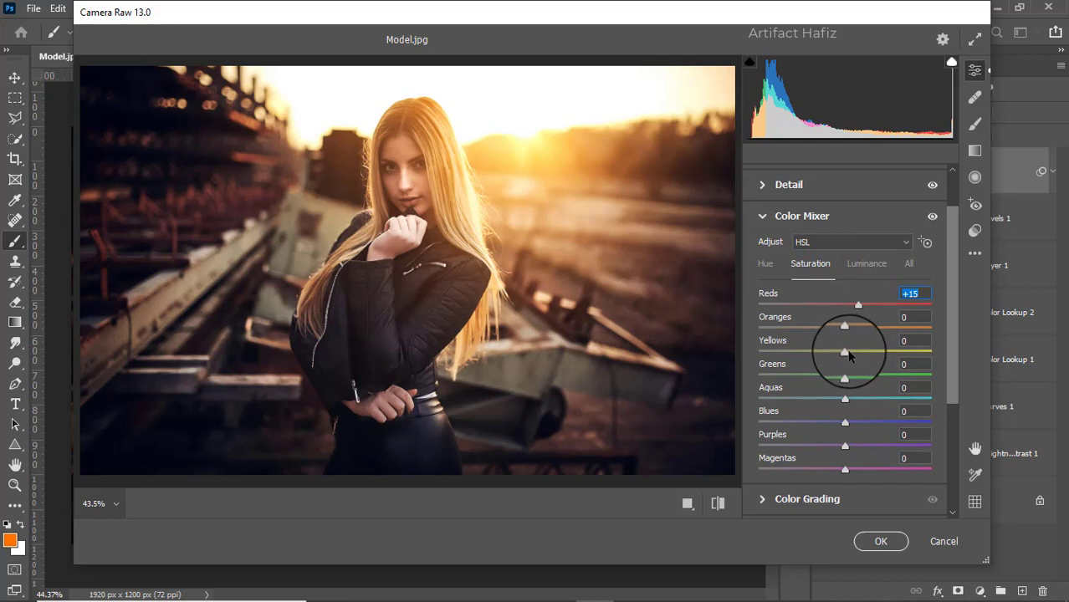
left_click_drag(816, 353, 858, 376)
left_click_drag(862, 397, 860, 421)
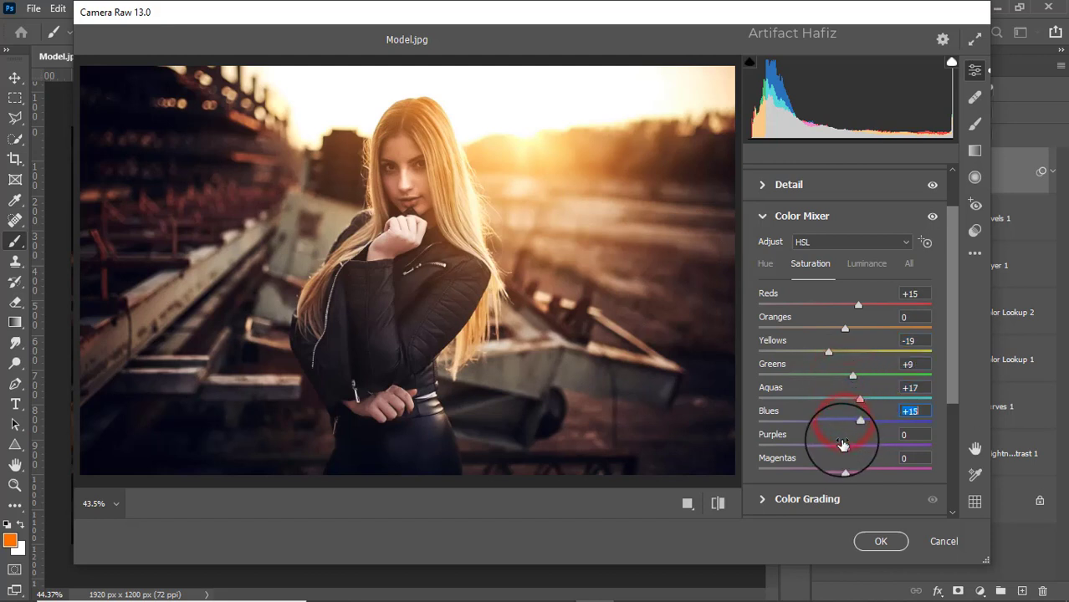
Step: In the Color Mixer, set luminance to Reds +8 and Oranges +6, and hue to -100 for Aquas and Blues
left_click(862, 264)
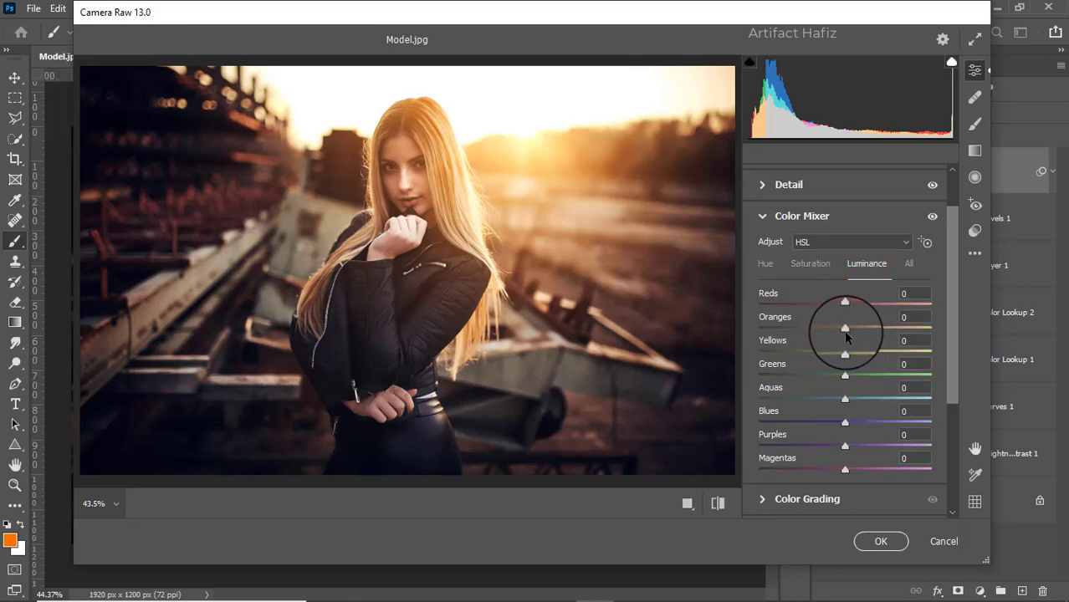
left_click_drag(844, 332, 852, 309)
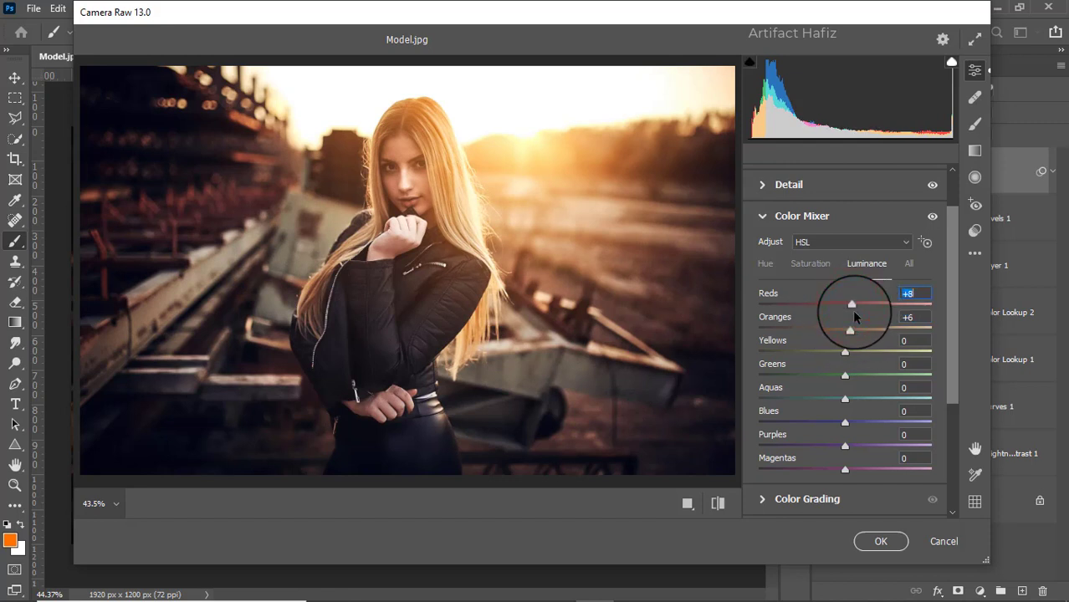
left_click(770, 266)
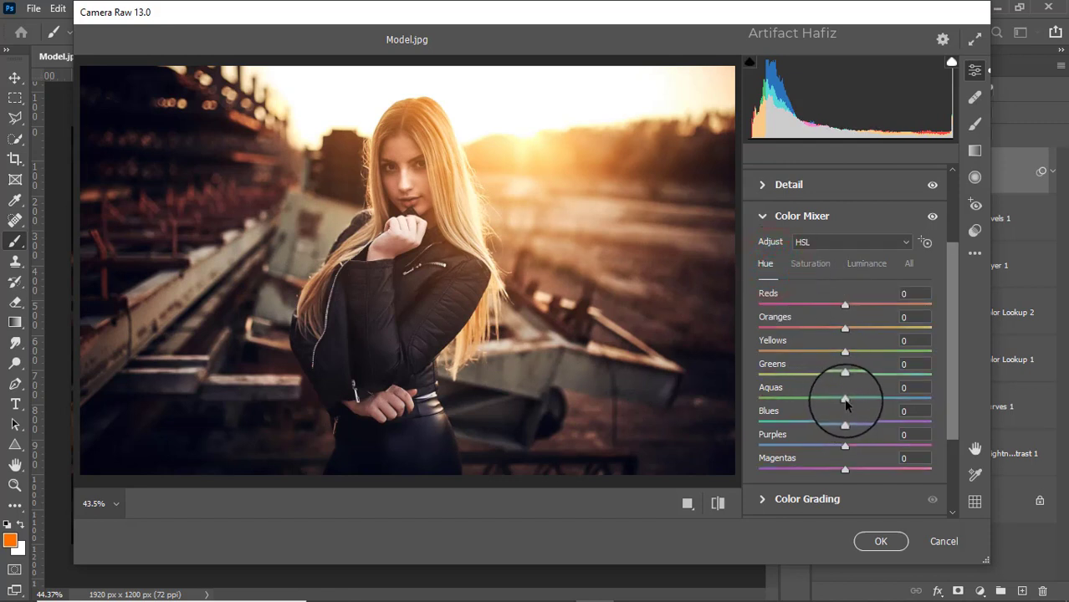
left_click_drag(845, 399, 744, 400)
left_click_drag(845, 422, 727, 418)
Step: Color grade the shadows with a slight cyan-blue tint and the highlights with green at hue 99 and saturation 9
scroll(860, 376, "down", 3)
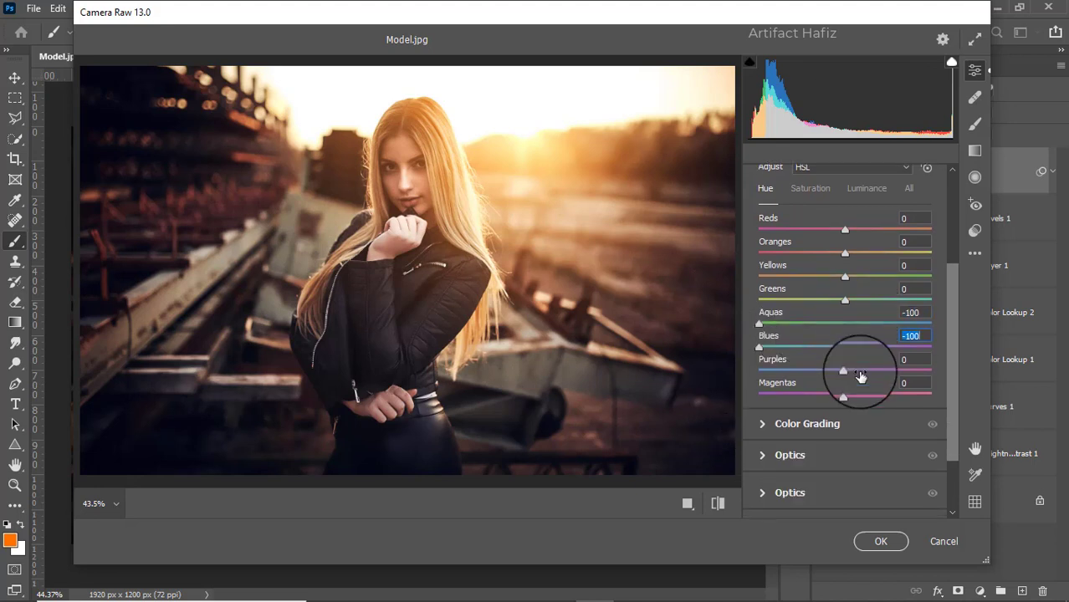
left_click(762, 389)
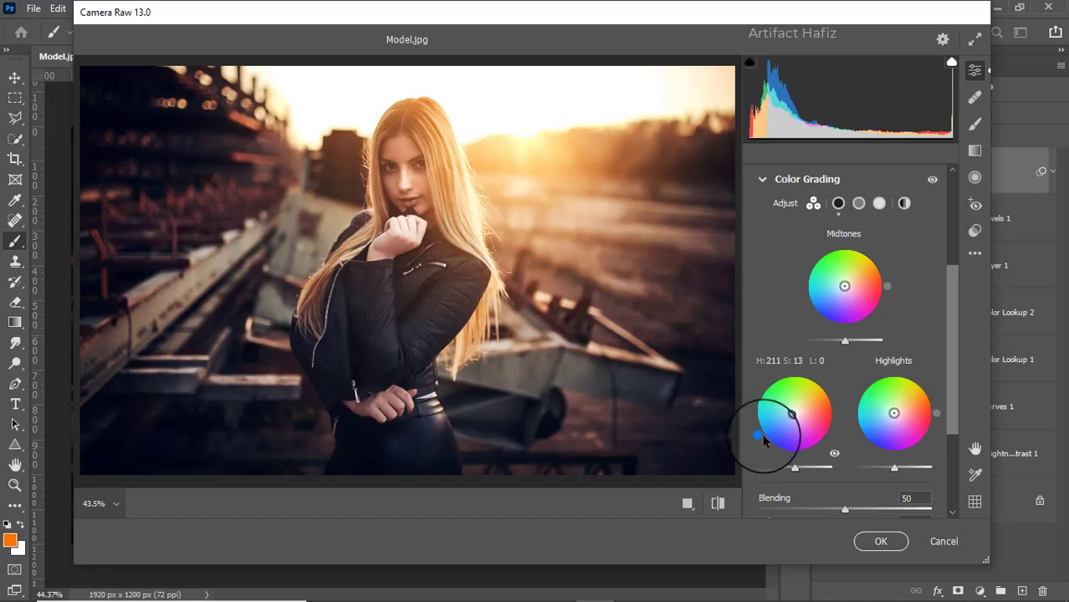
left_click_drag(763, 441, 732, 428)
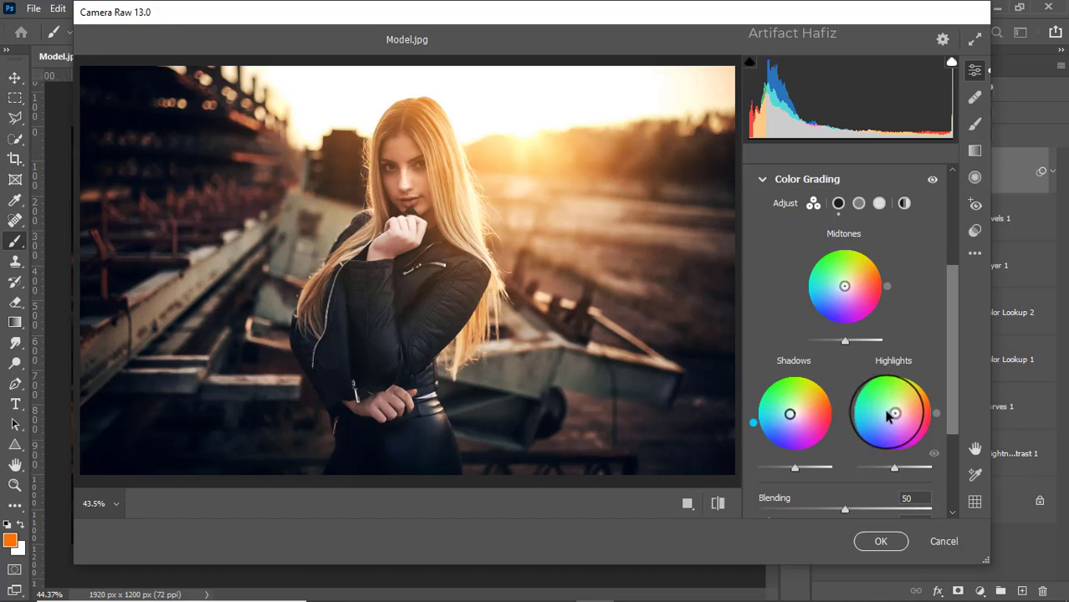
left_click_drag(889, 417, 859, 280)
Step: Set Vignetting to -5 in the Effects adjustments
scroll(914, 276, "down", 4)
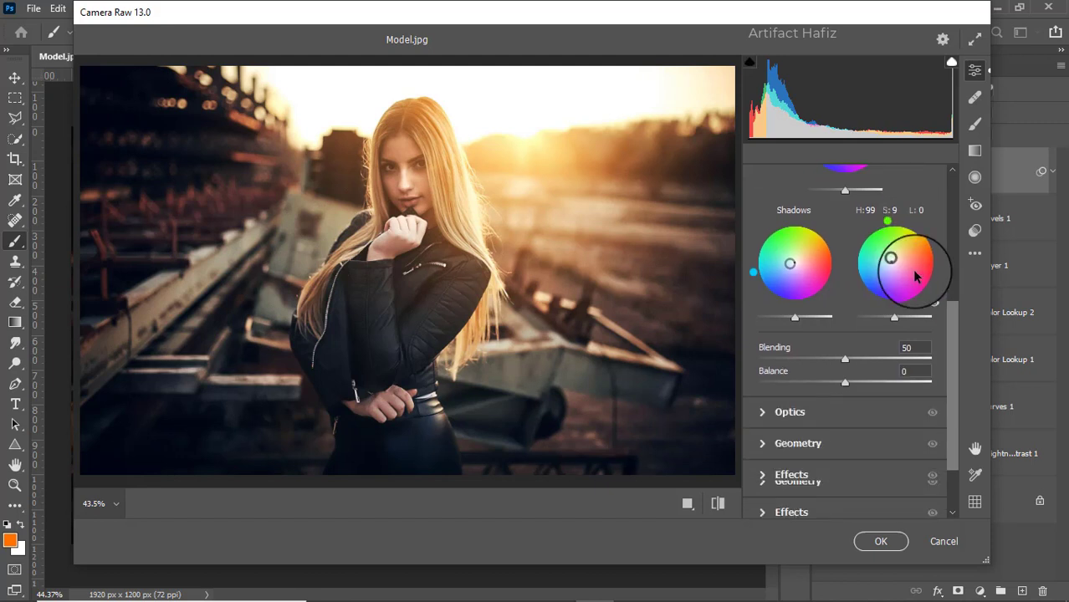
left_click(789, 473)
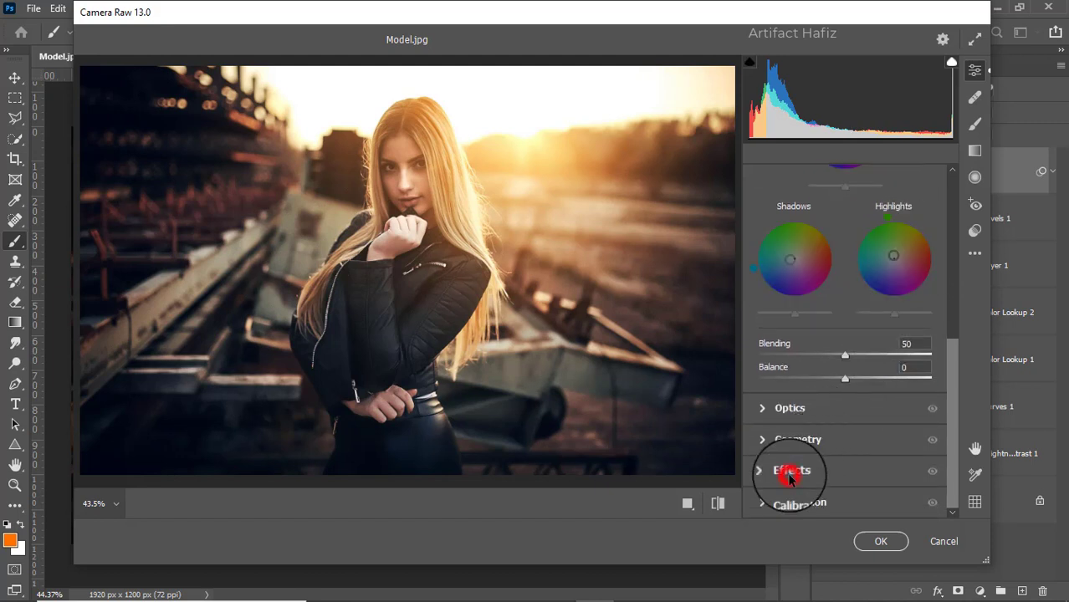
left_click_drag(842, 343, 840, 346)
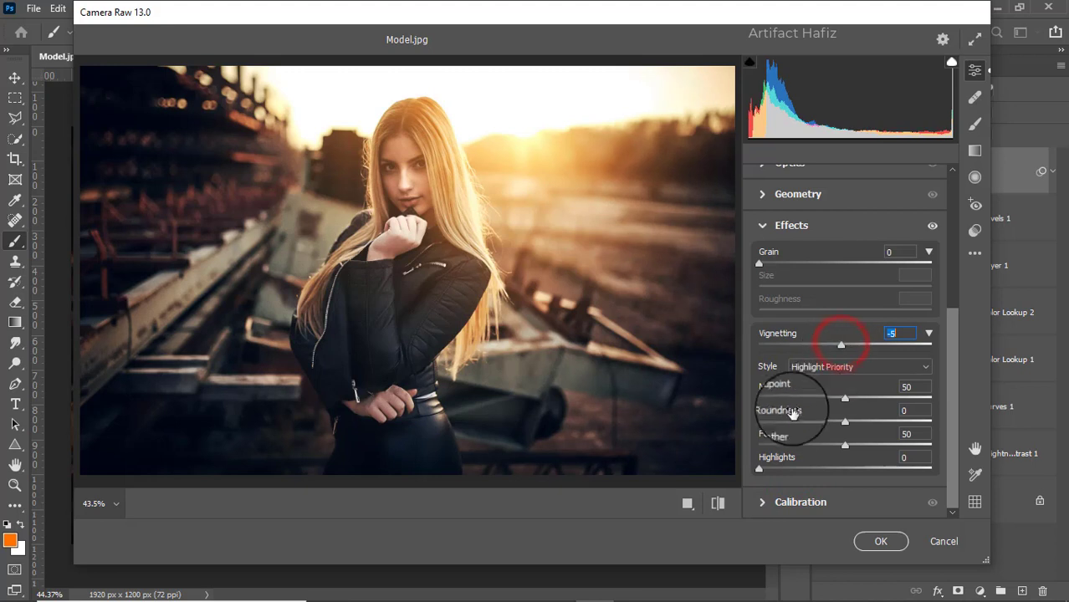
Step: Set Calibration saturation to -6 for Red Primary, +7 for Green Primary and +6 for Blue Primary, and apply the Camera Raw filter
left_click(763, 500)
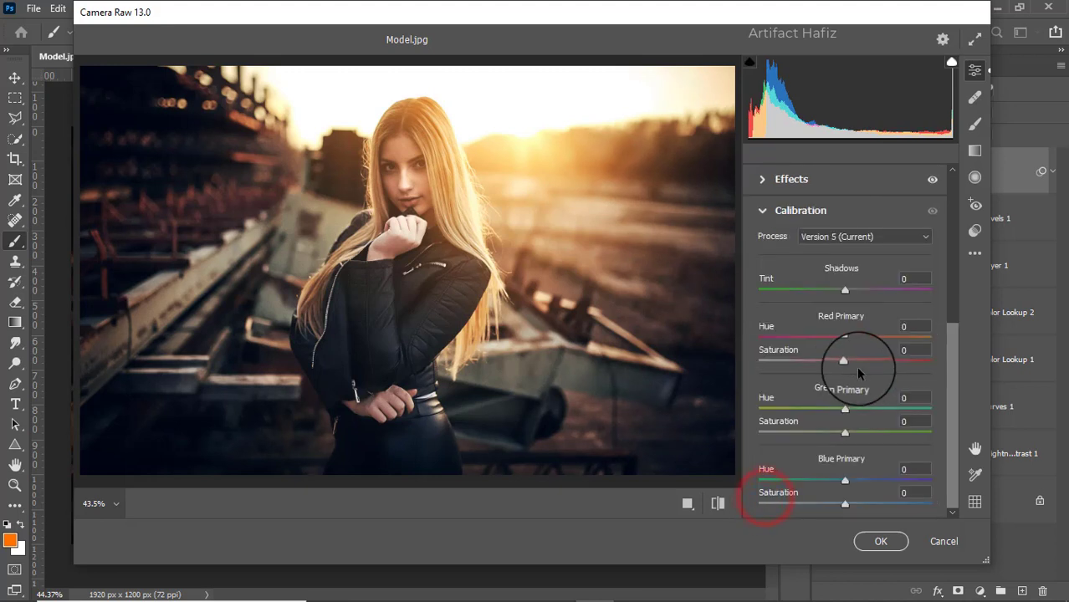
left_click_drag(844, 363, 839, 363)
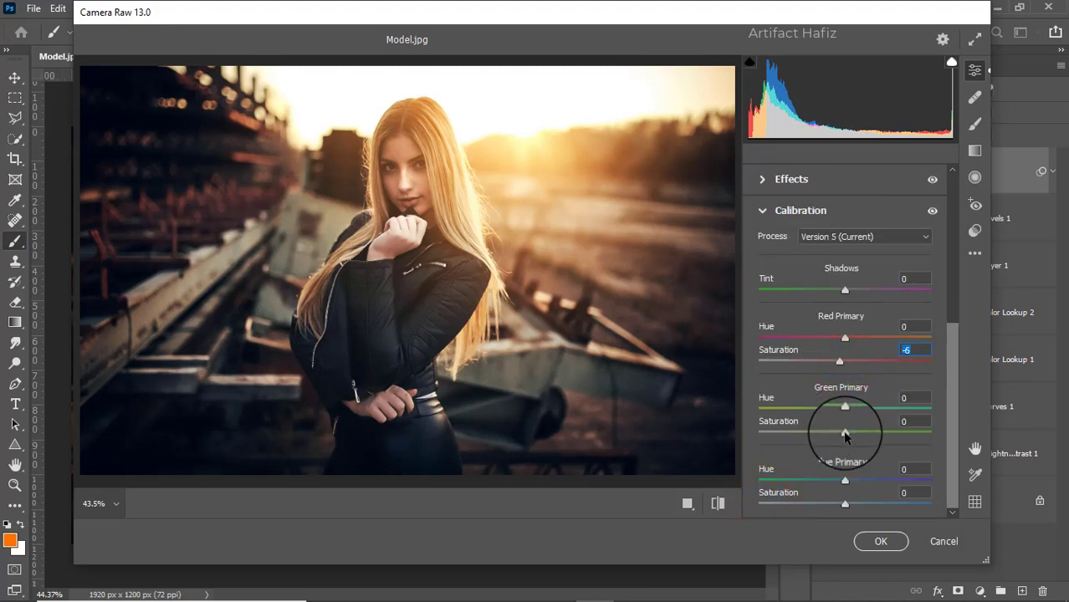
left_click_drag(845, 434, 849, 435)
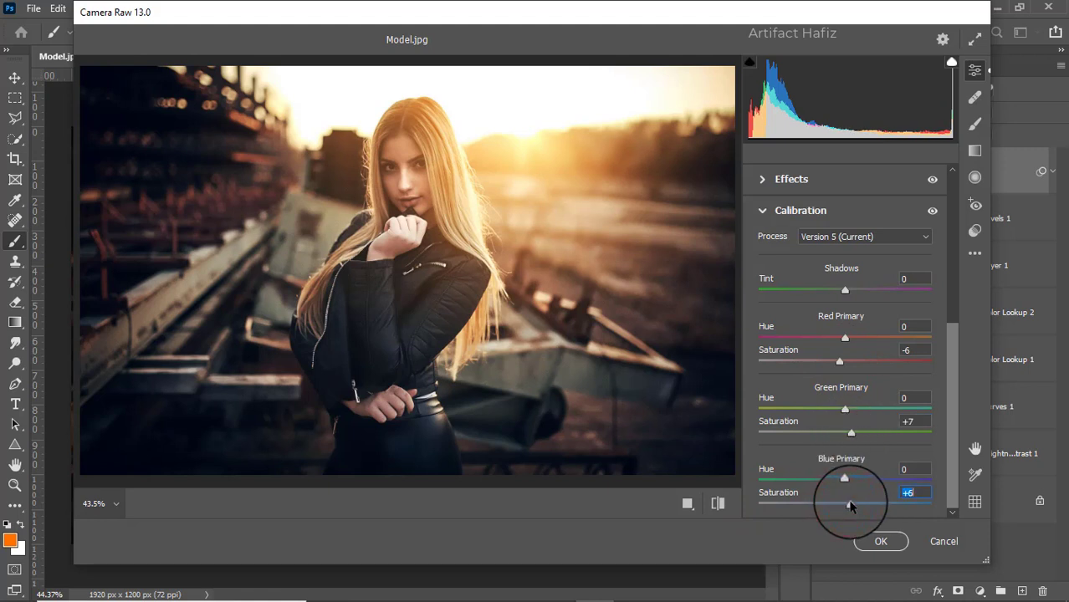
left_click(864, 543)
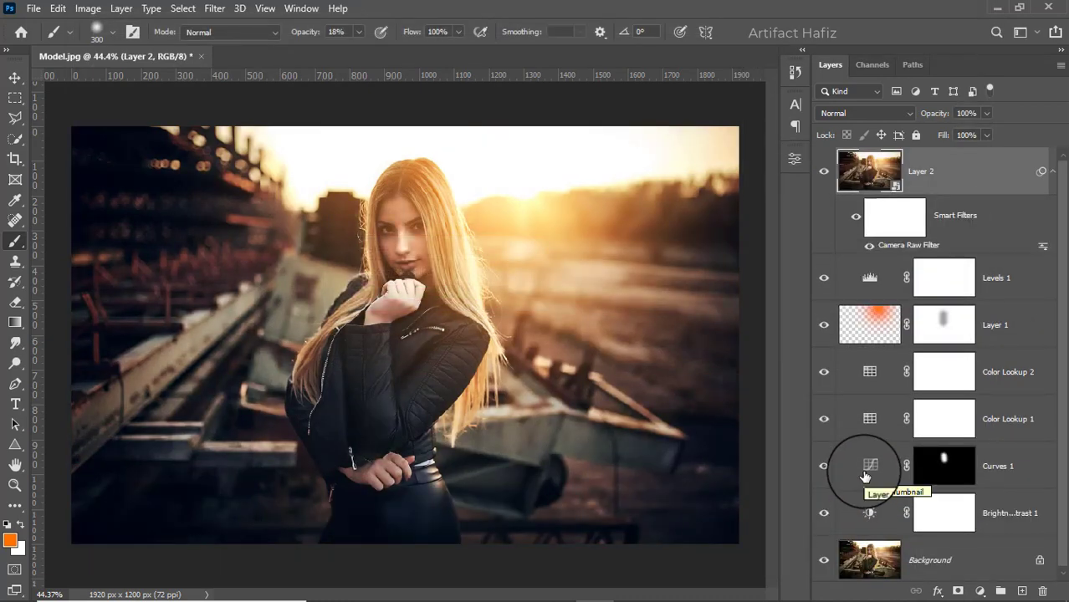
Step: Compare the original photo with the graded result by toggling the visibility of all layers above the Background
left_click(823, 559, "alt")
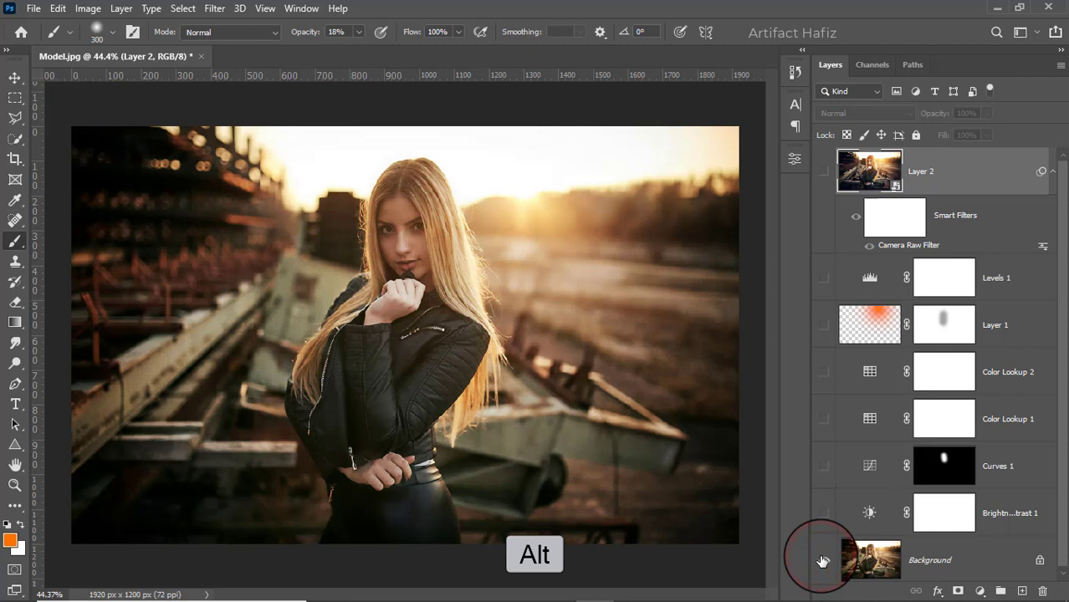
left_click(824, 559, "alt")
left_click(823, 559, "alt")
left_click(823, 560, "alt")
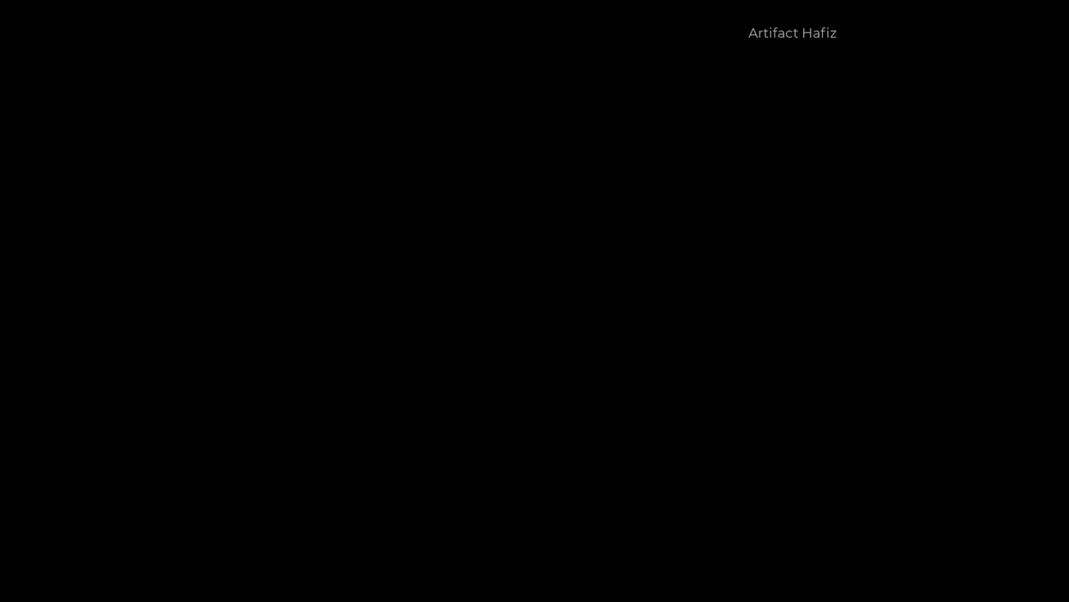